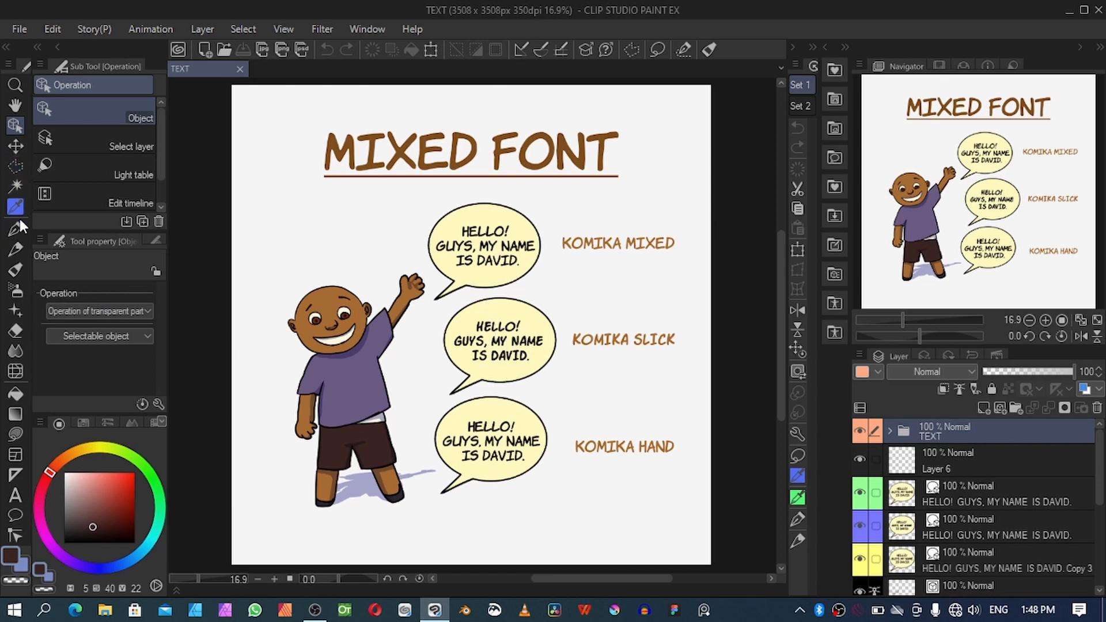
- Examine the lettering in the Komika Mixed, Komika Slick and Komika Hand speech balloons up close
click(15, 86)
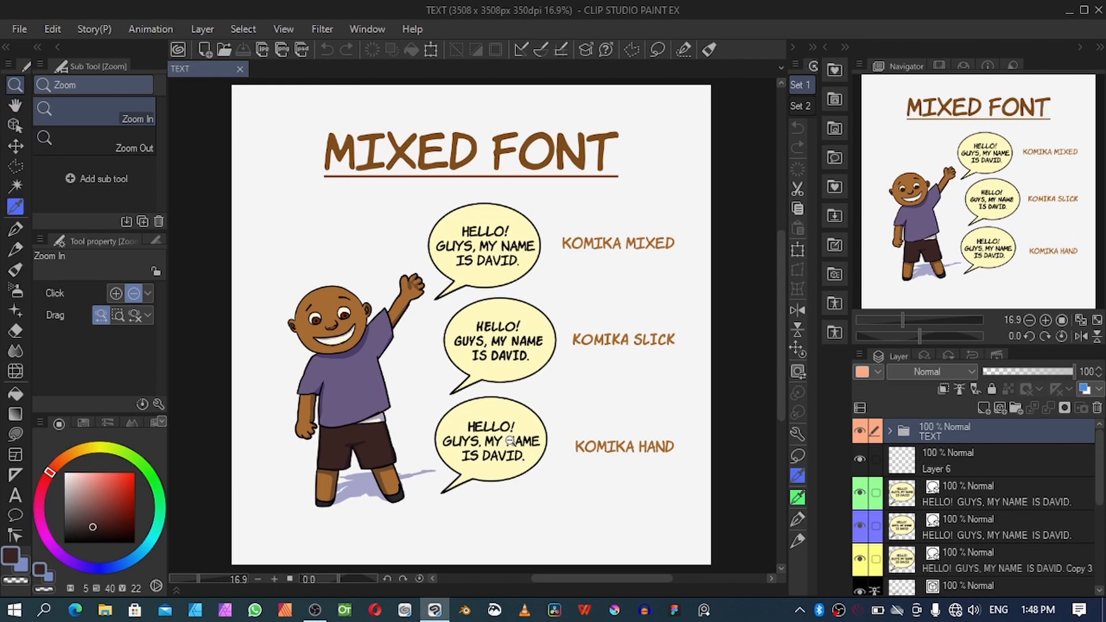
drag(428, 401, 474, 400)
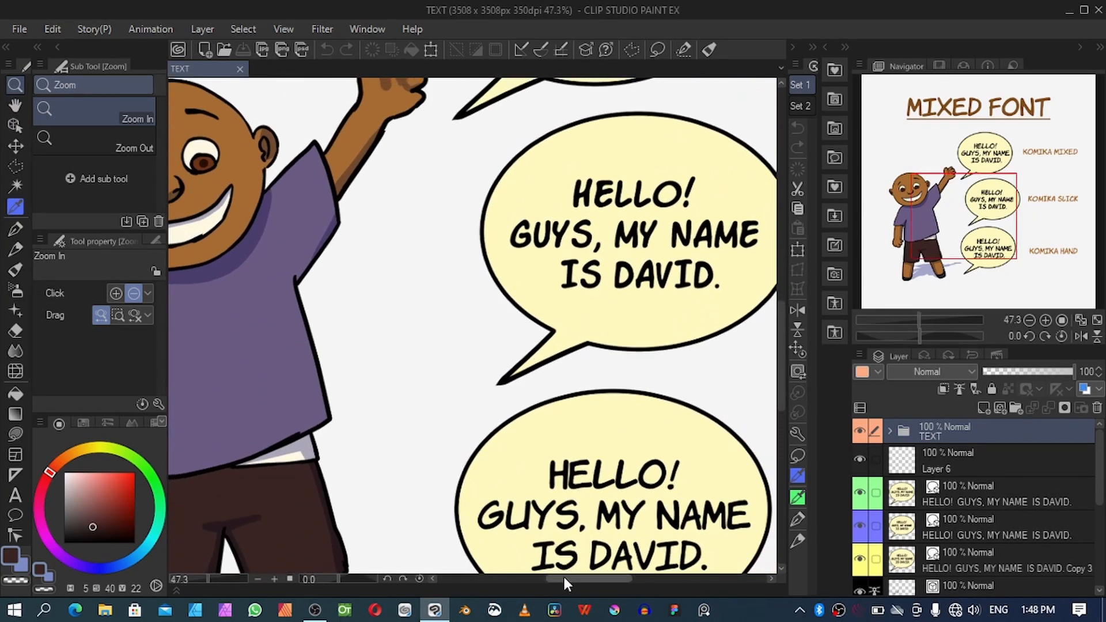
scroll(563, 575, right, 2)
drag(783, 317, 778, 334)
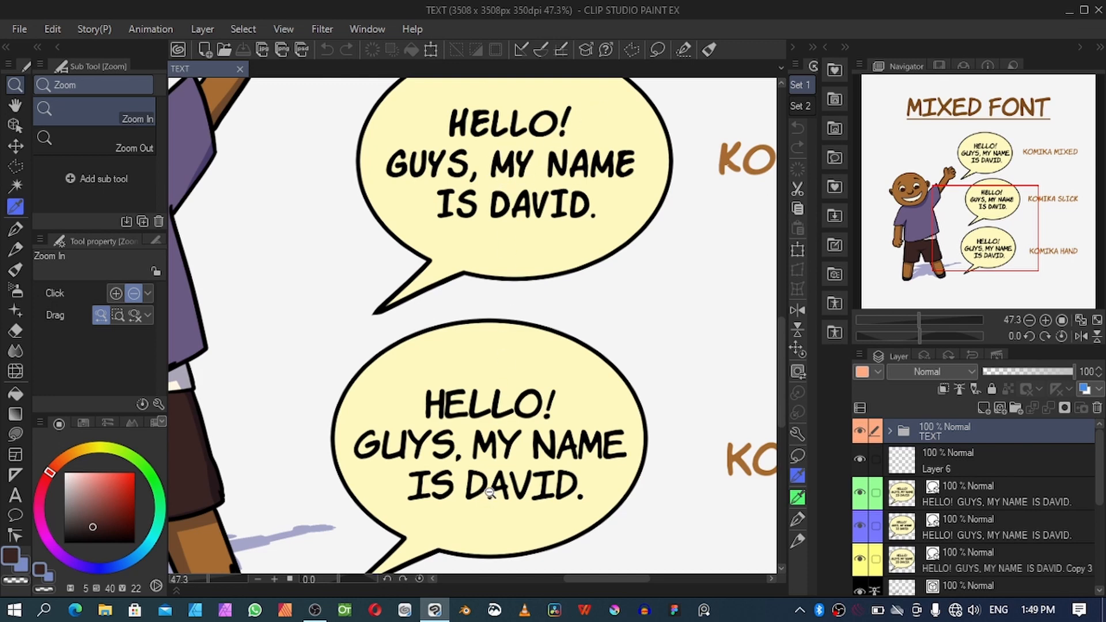
drag(453, 455, 467, 458)
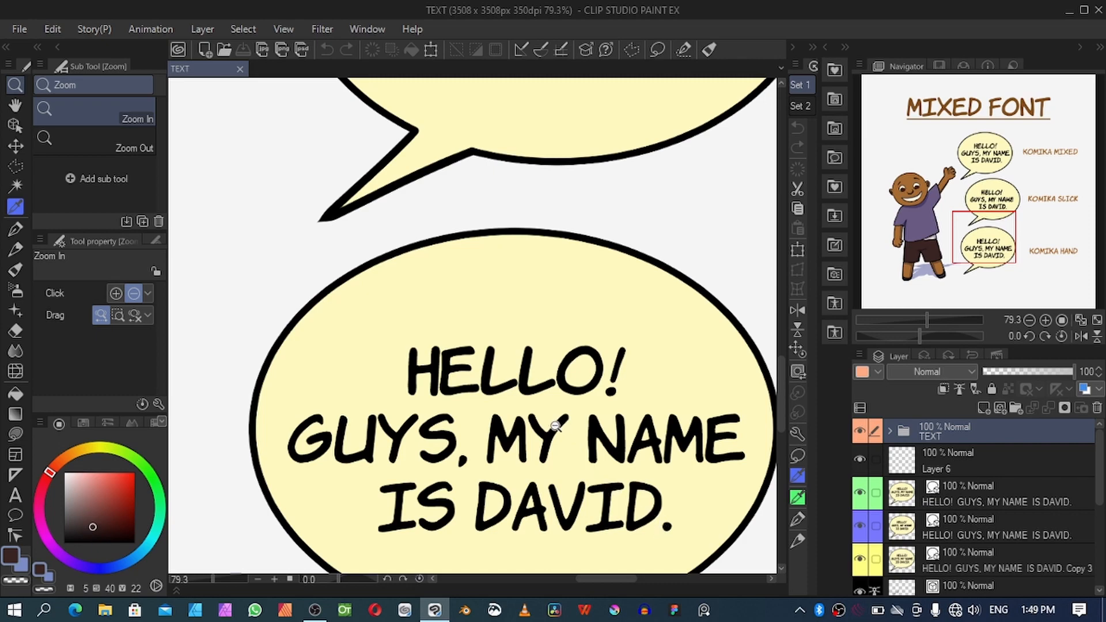
drag(547, 468, 492, 428)
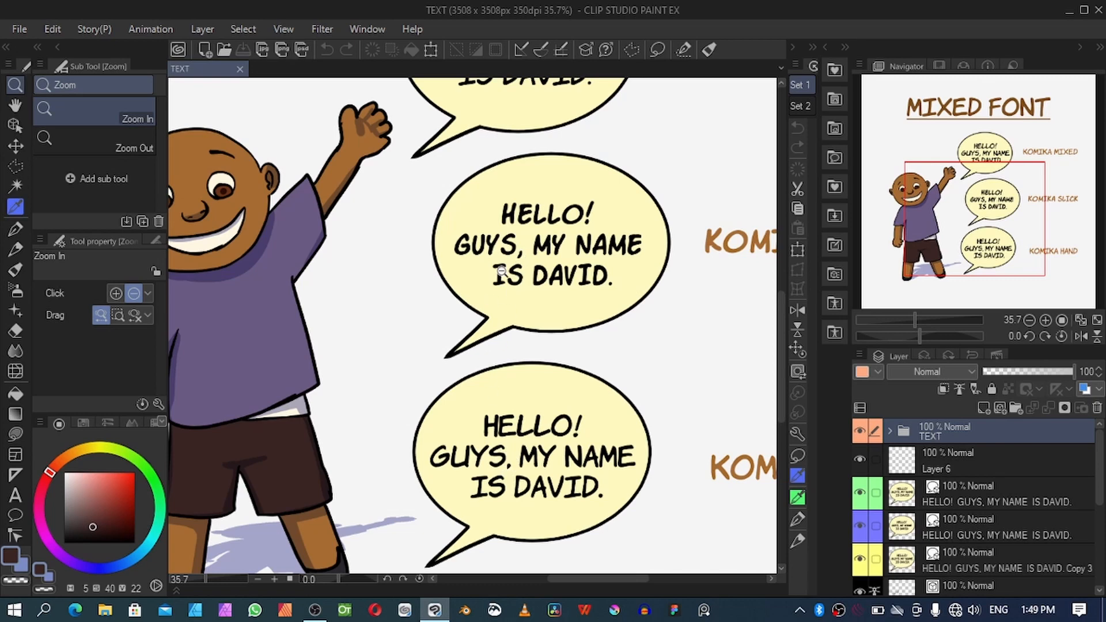
drag(782, 342, 780, 314)
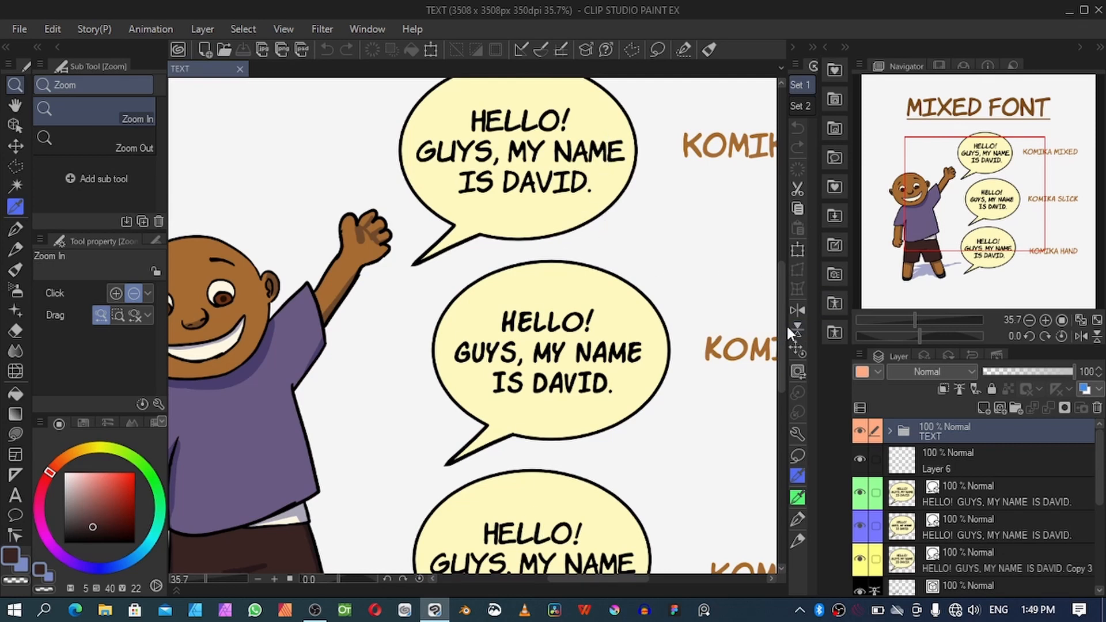
mouse_move(786, 323)
mouse_down()
mouse_move(777, 357)
mouse_move(778, 249)
mouse_move(778, 347)
mouse_move(779, 323)
mouse_up()
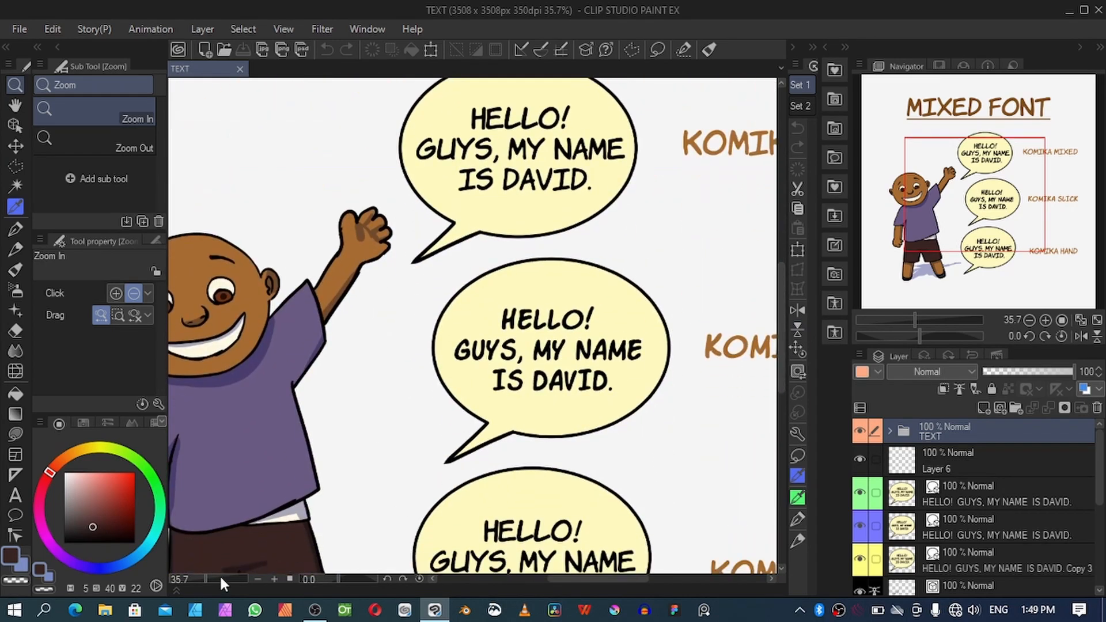
drag(221, 578, 196, 576)
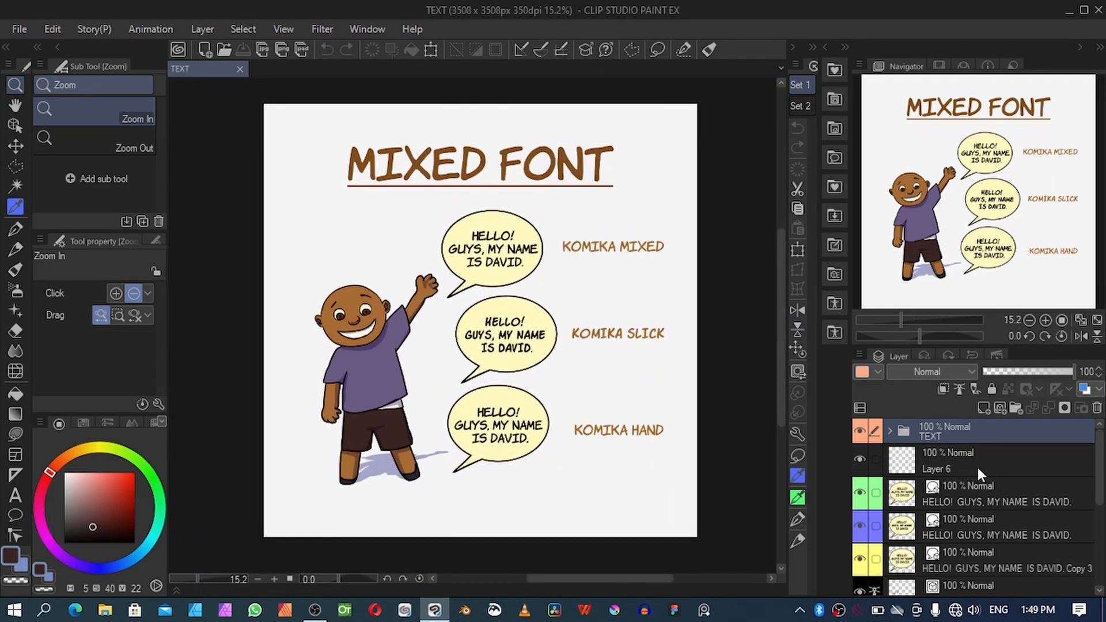
- Hide the Komika Mixed balloon layer and place a duplicate of the Komika Hand balloon layer directly above it
click(861, 495)
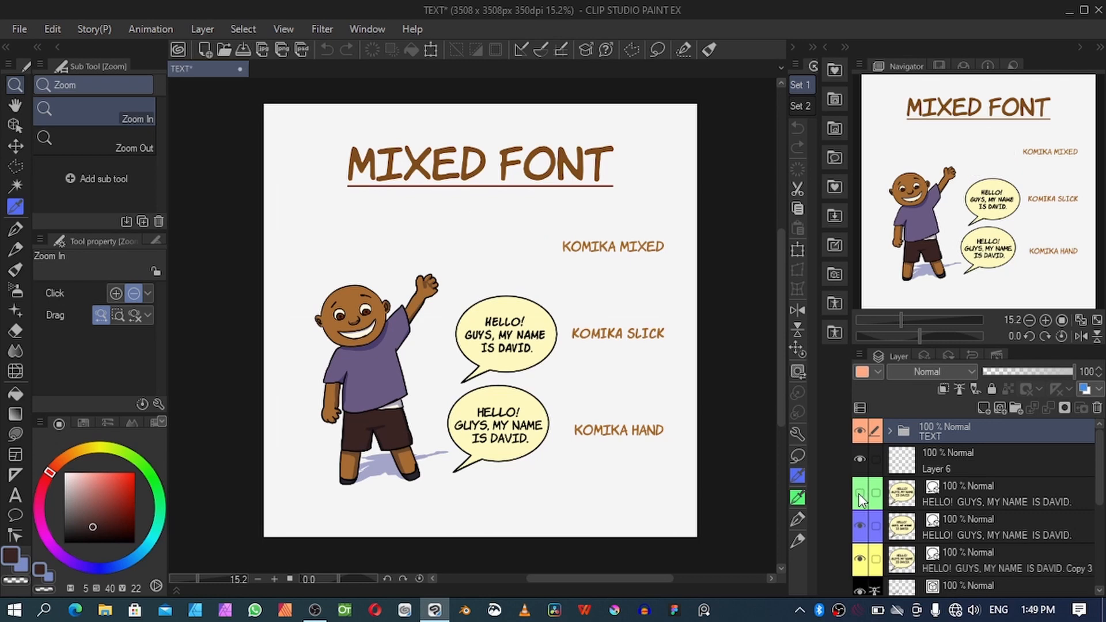
click(947, 556)
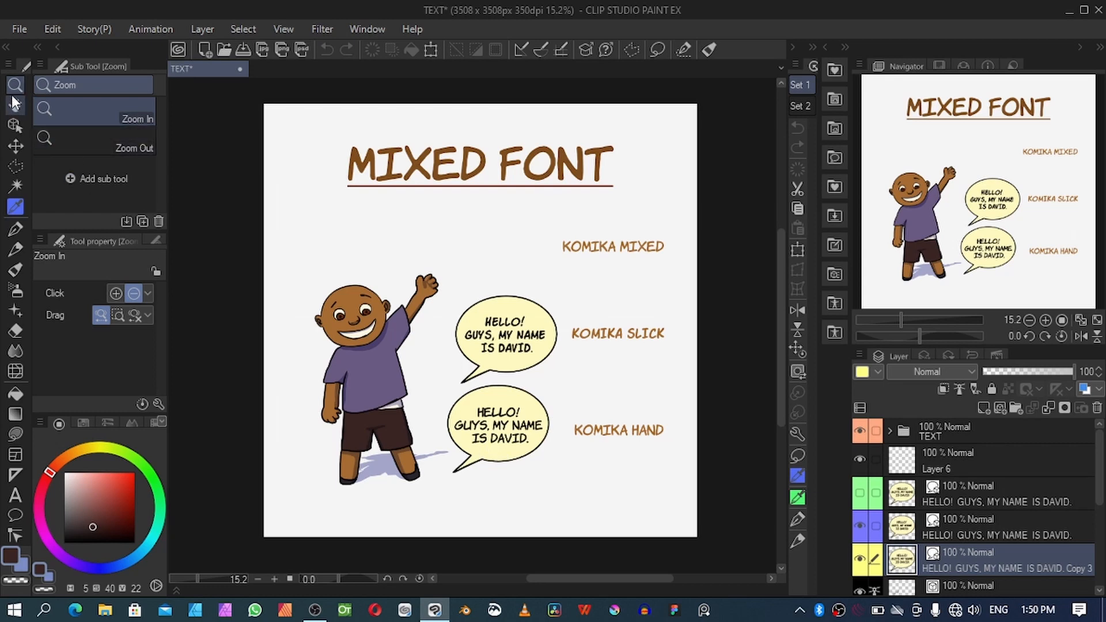
click(15, 124)
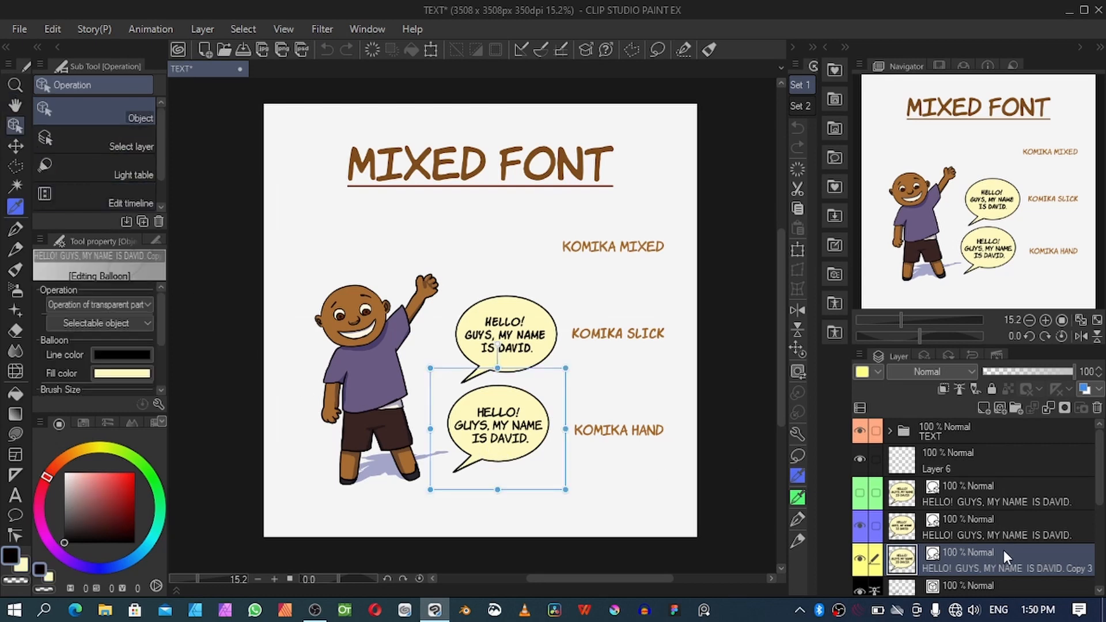
drag(993, 552, 970, 442)
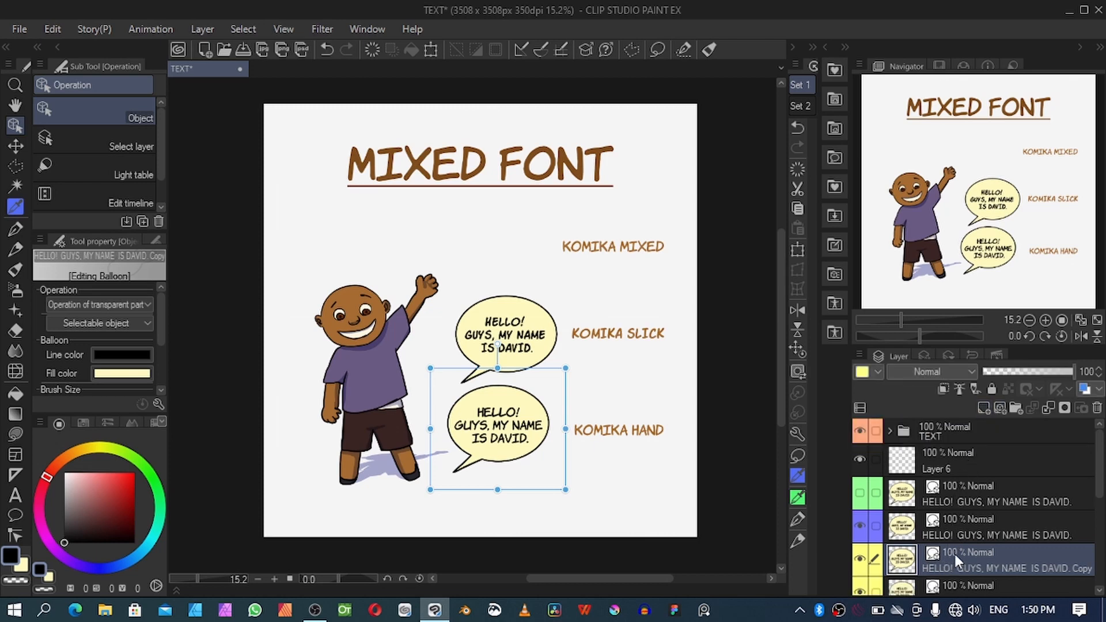
drag(954, 546, 953, 498)
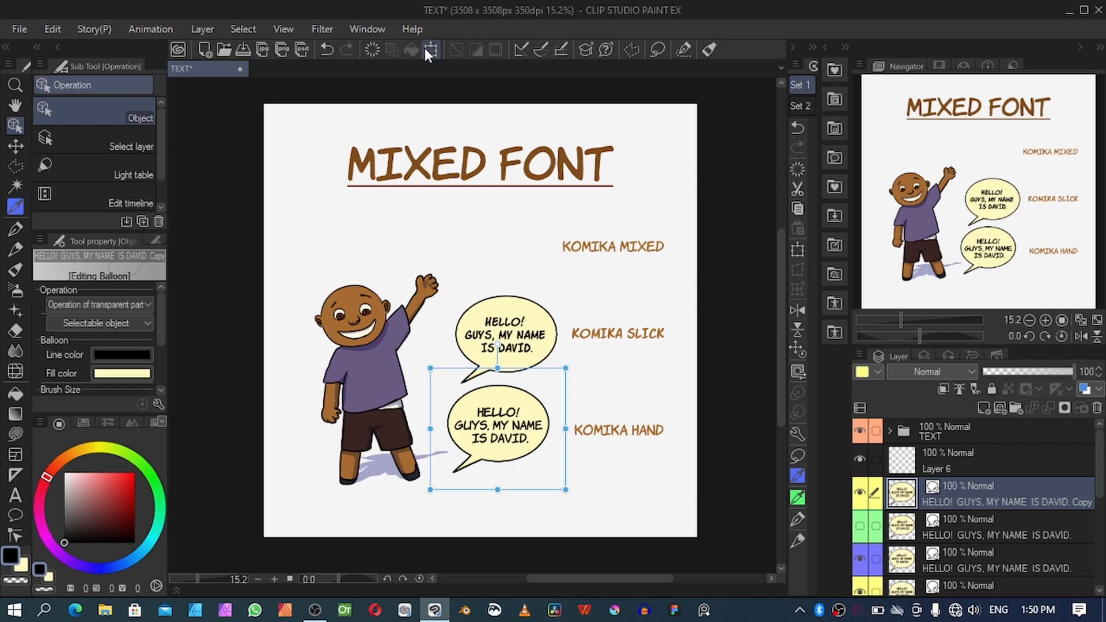
- Move the duplicated balloon together with its text up beside the KOMIKA MIXED label
drag(509, 420, 510, 345)
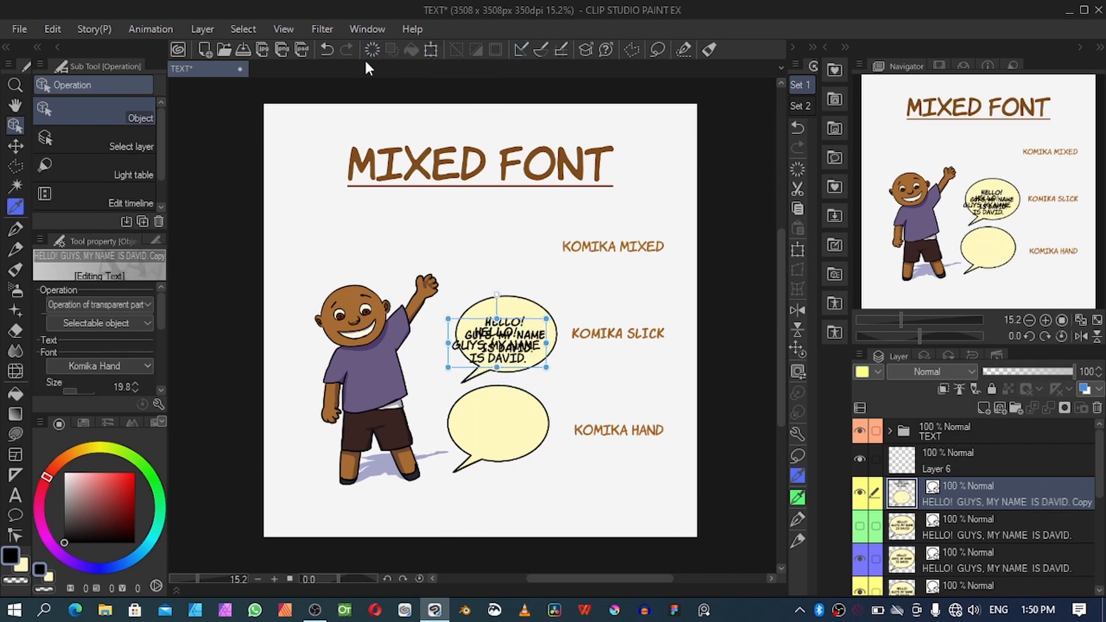
click(326, 50)
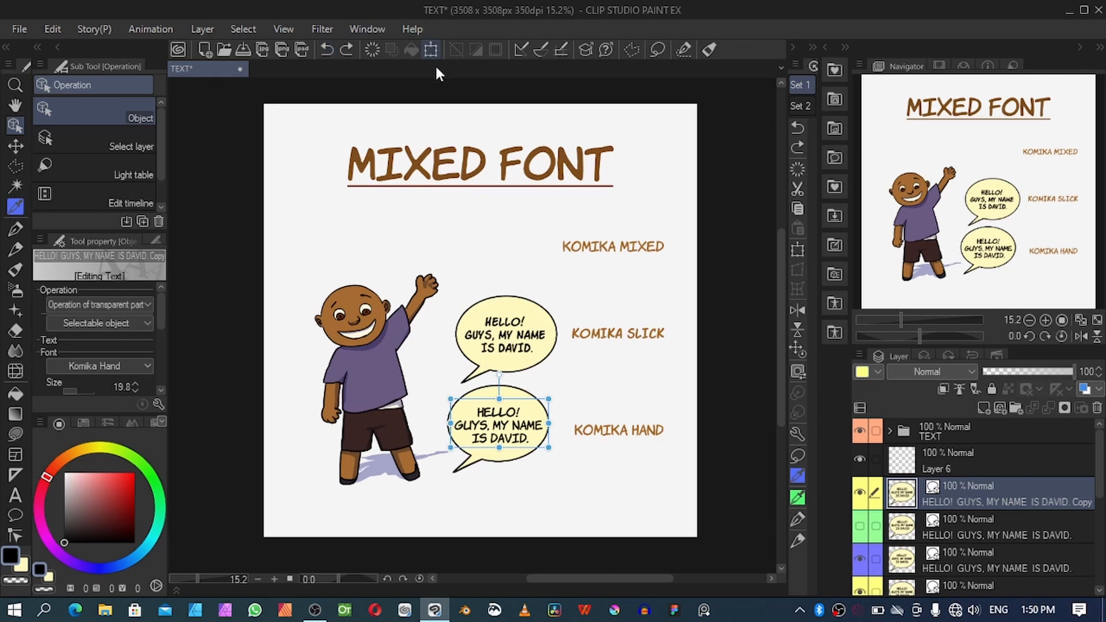
click(431, 49)
drag(529, 441, 532, 263)
click(477, 323)
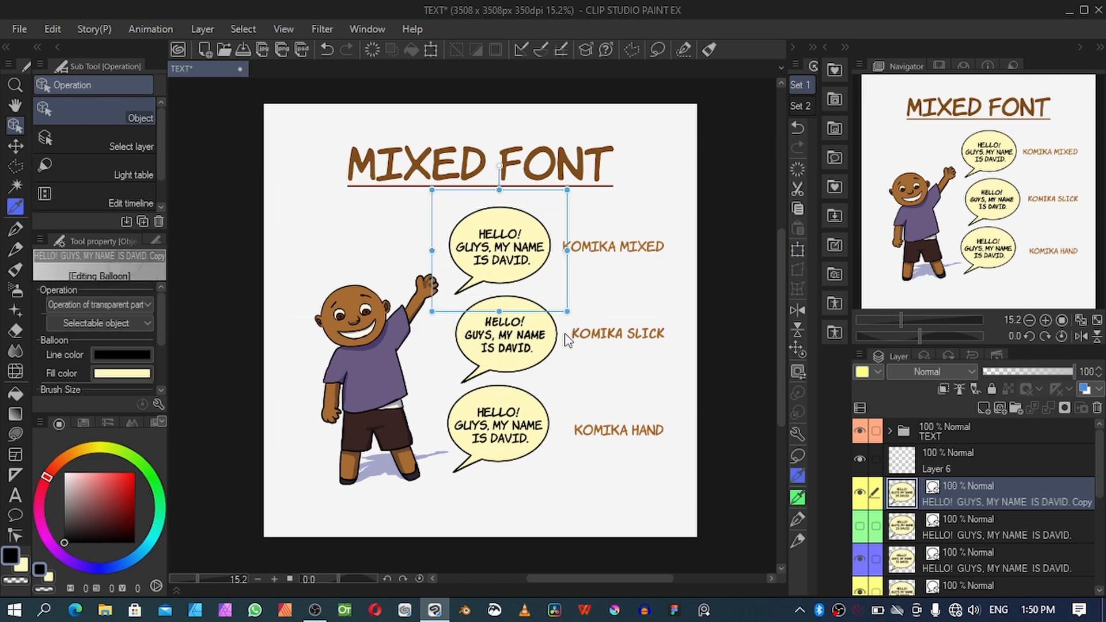
- Activate the Text tool and open its detailed settings, keeping the duplicated balloon in close view
drag(780, 356, 781, 341)
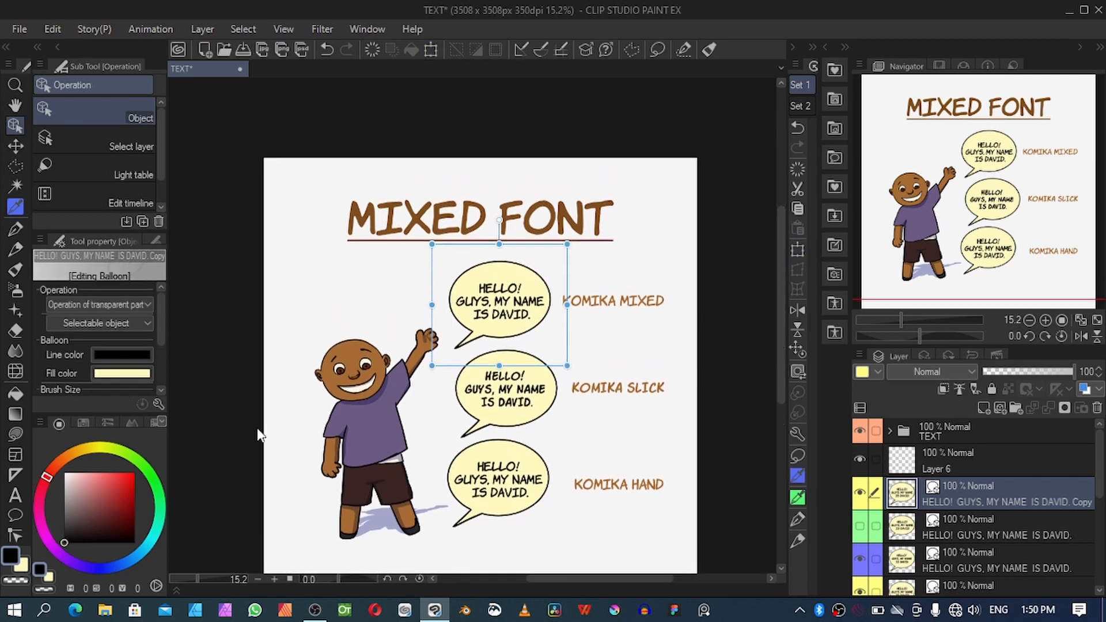
scroll(504, 314, up, 4)
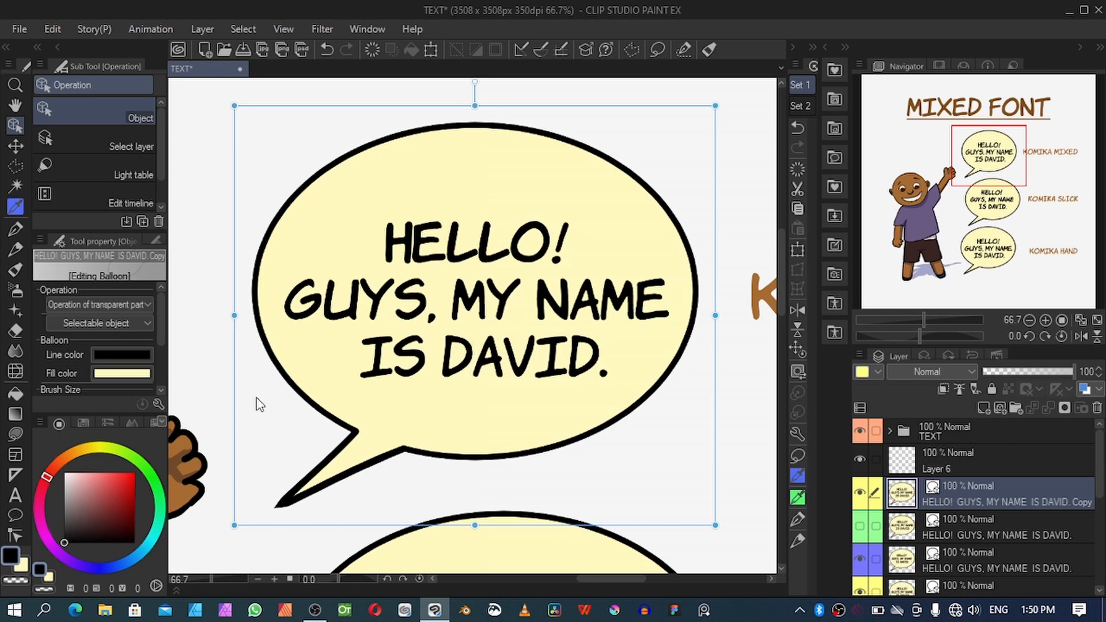
click(14, 496)
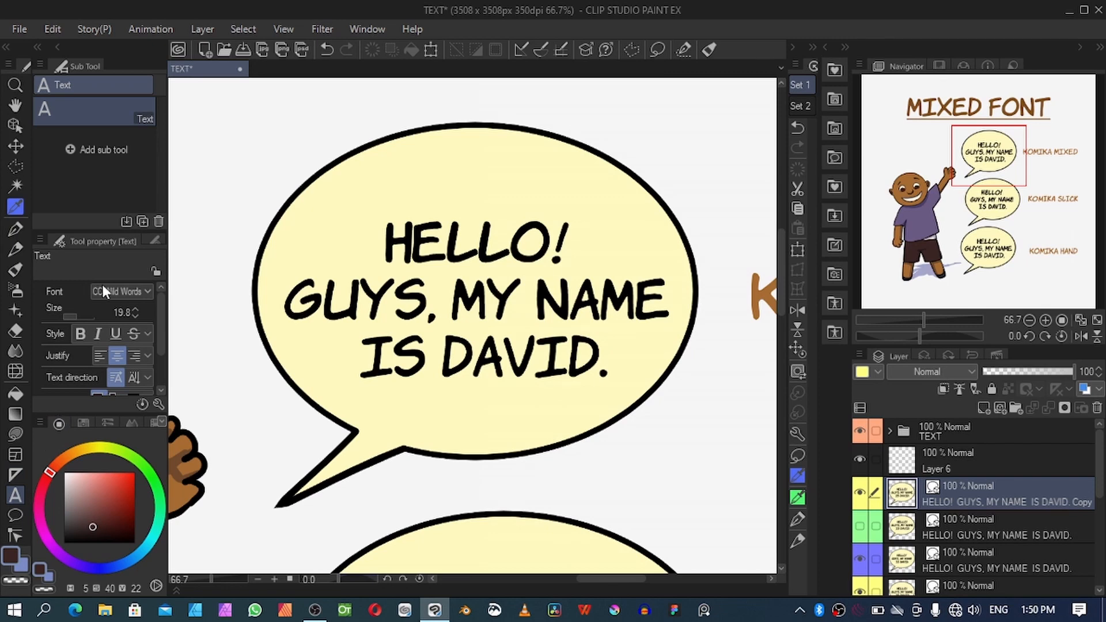
click(157, 405)
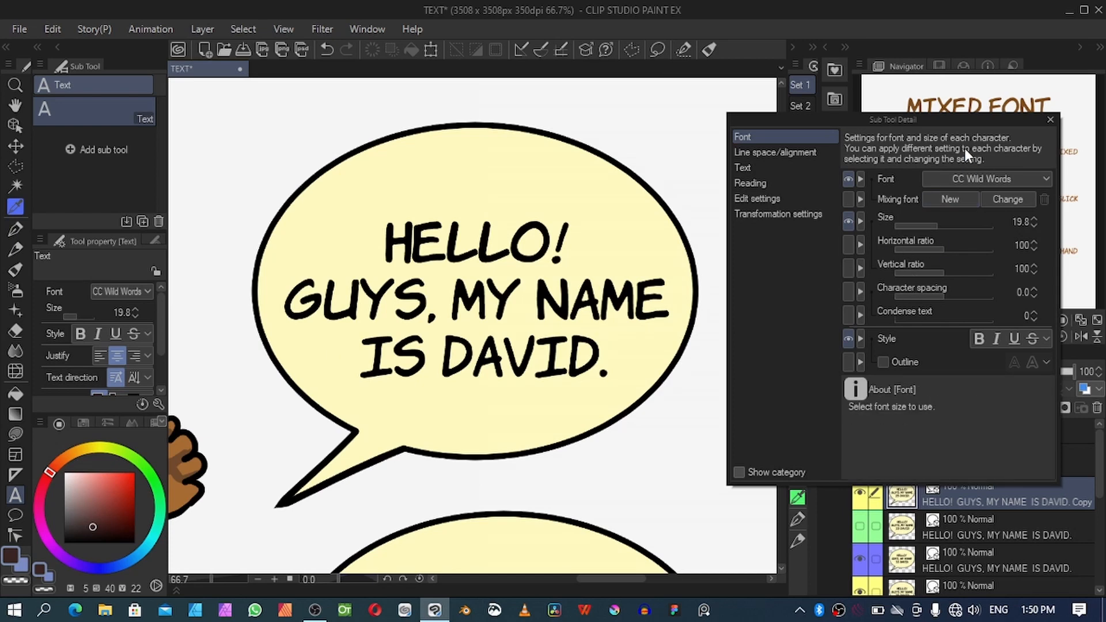
drag(949, 118, 805, 120)
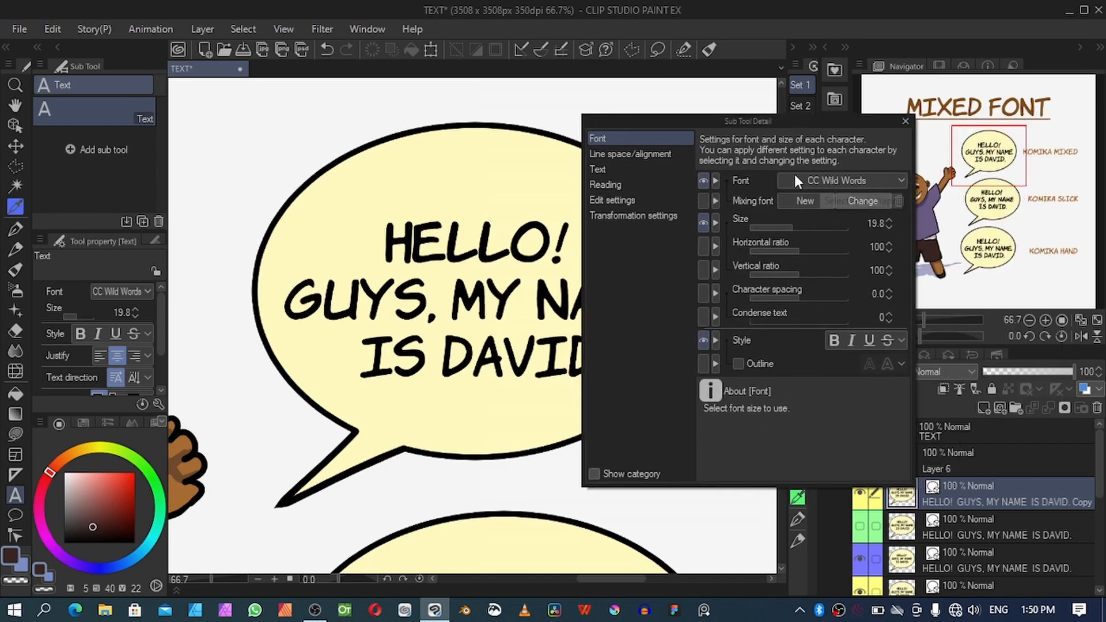
- Set the Text tool's font to Komika Hand
click(845, 180)
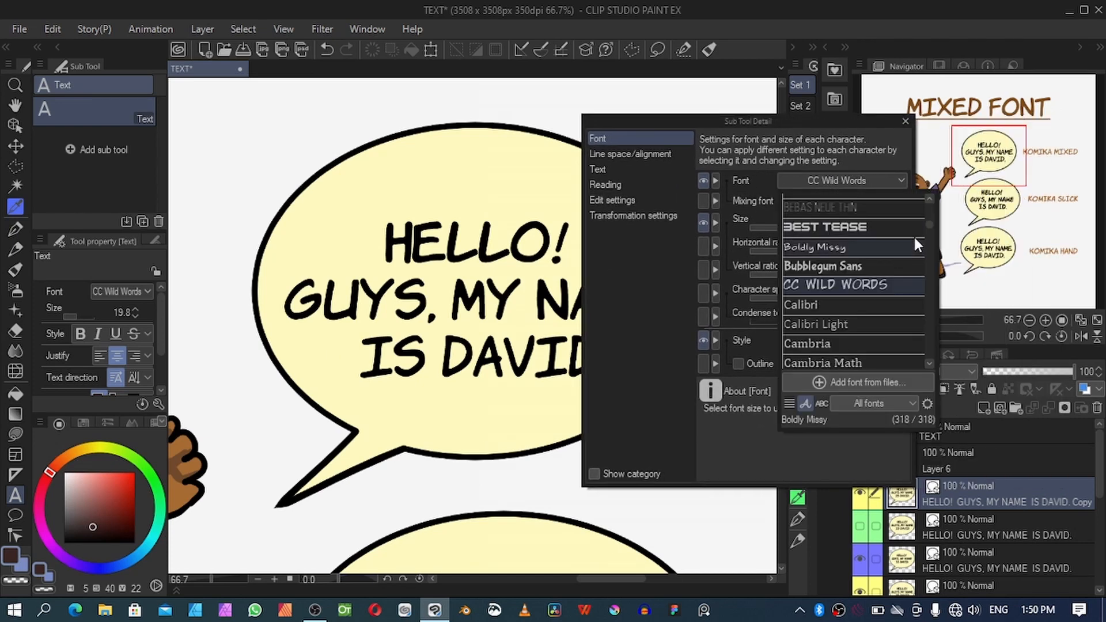
click(930, 363)
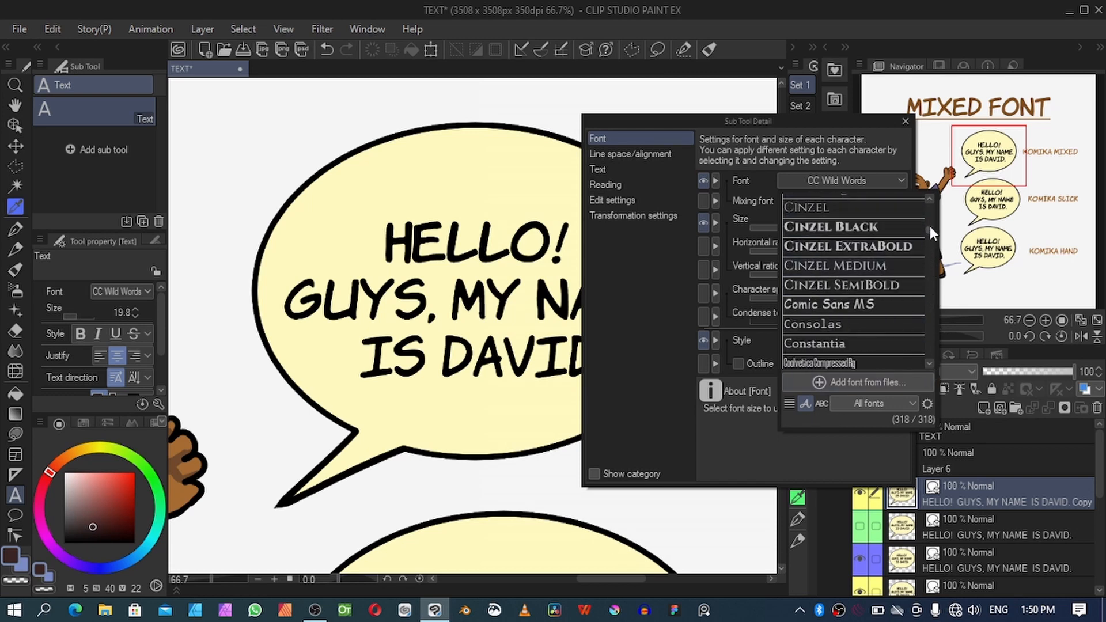
drag(930, 227, 934, 278)
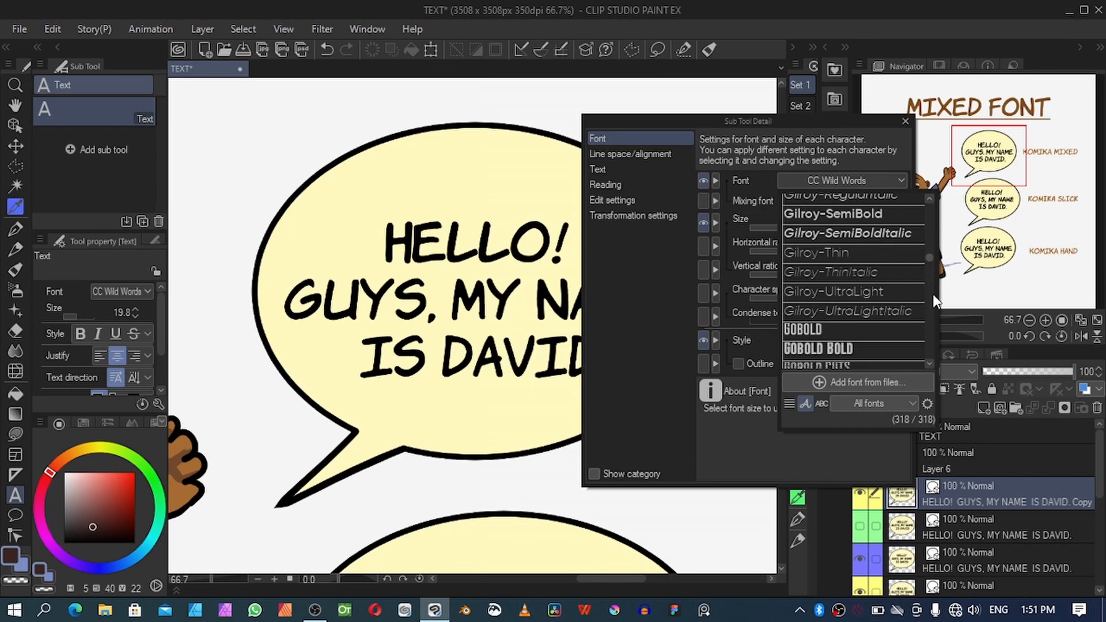
drag(934, 295, 932, 366)
click(931, 364)
click(930, 364)
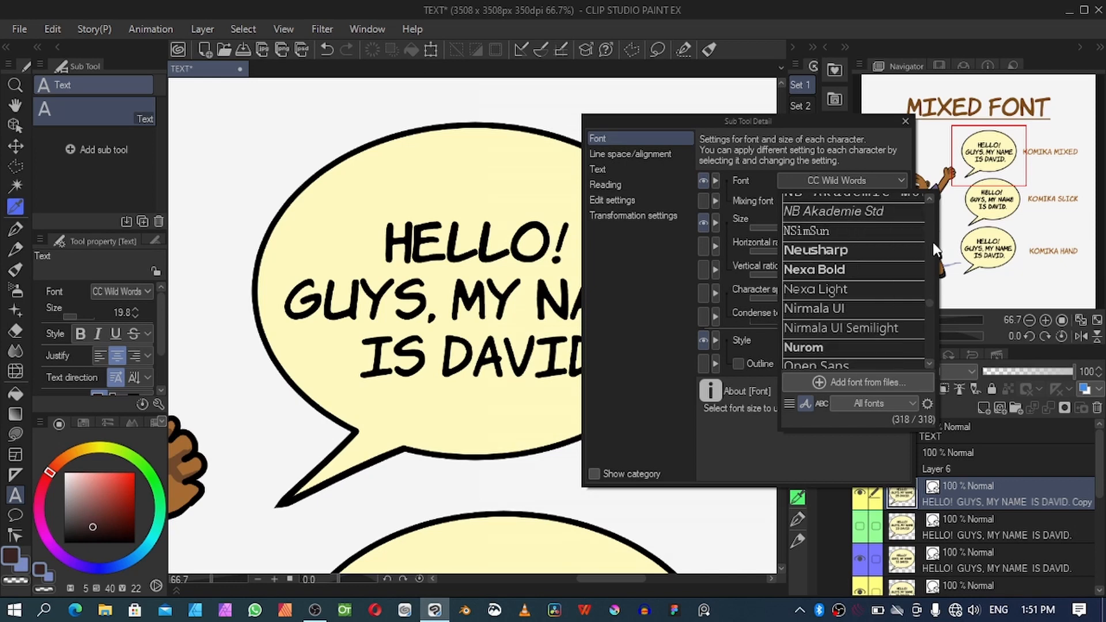
drag(928, 307, 929, 278)
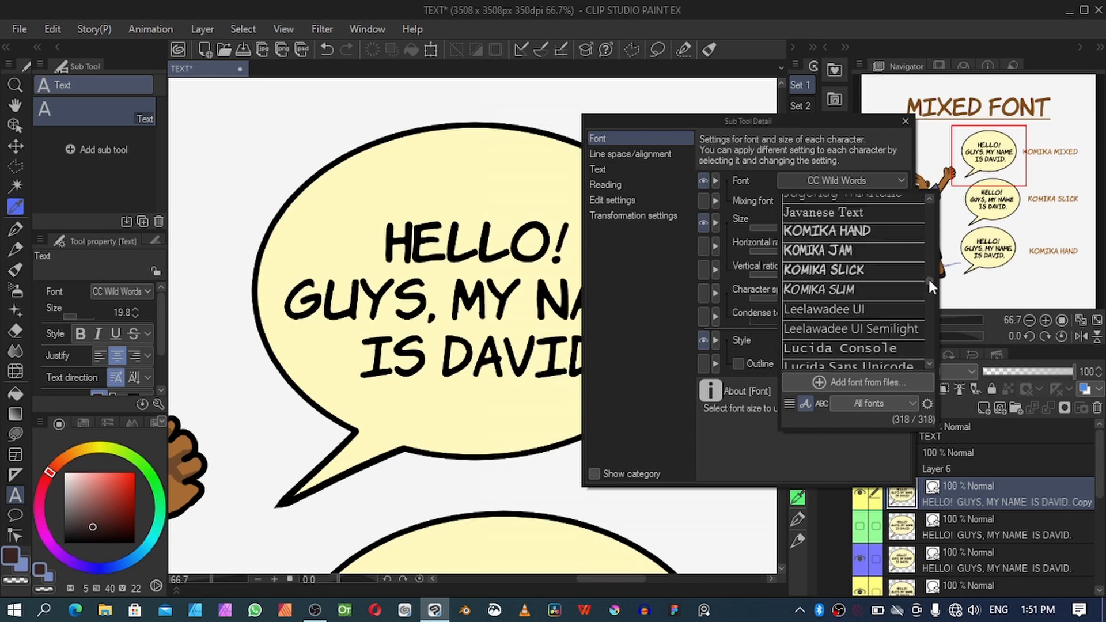
click(861, 230)
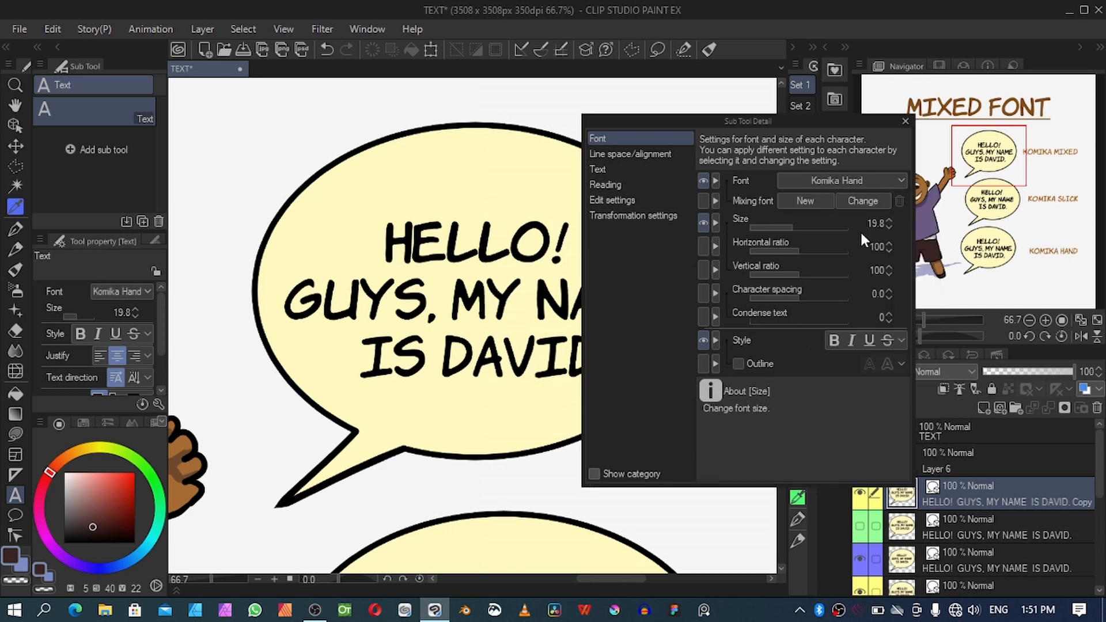
- Start a new mixing font based on Komika Hand and name it KOMIKA NEW
click(813, 202)
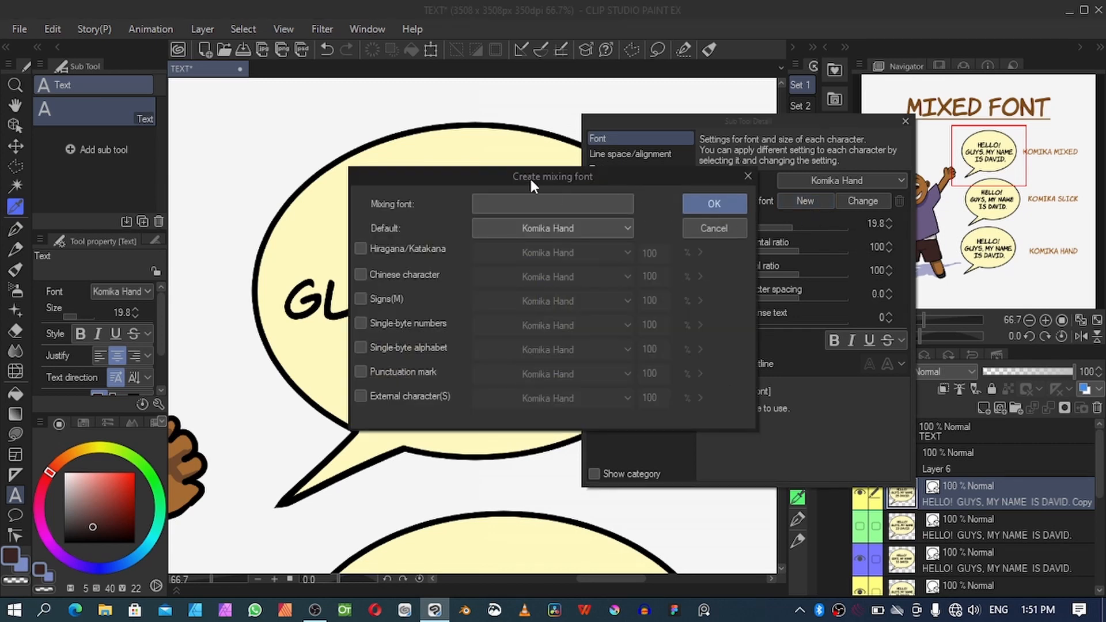
drag(530, 176, 558, 206)
click(550, 240)
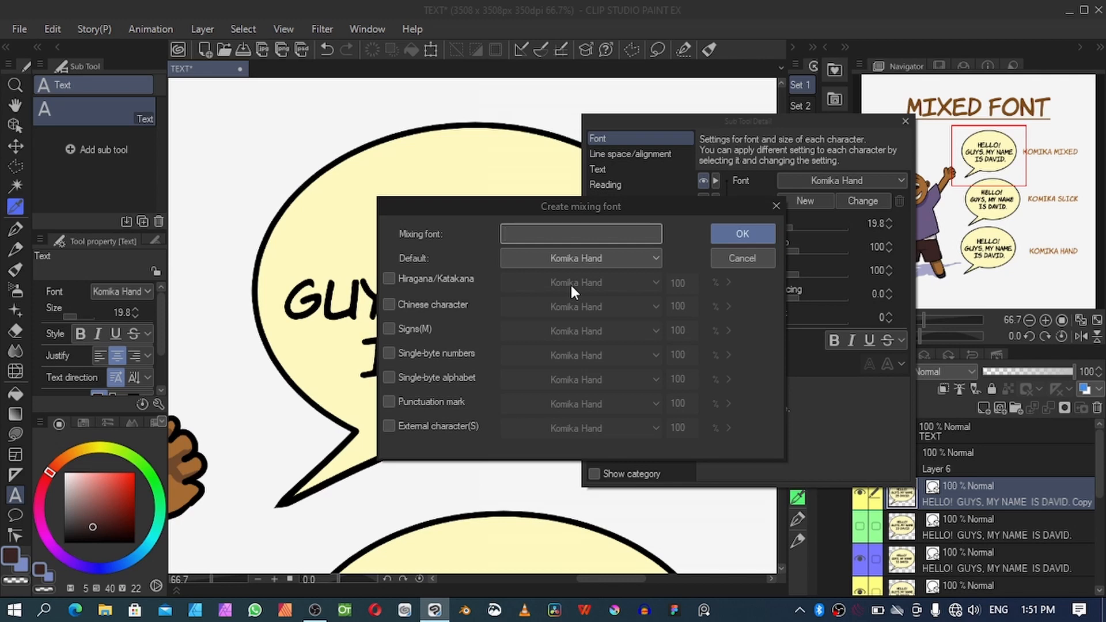
text(KOM)
text(IKA NEW)
drag(547, 210, 707, 223)
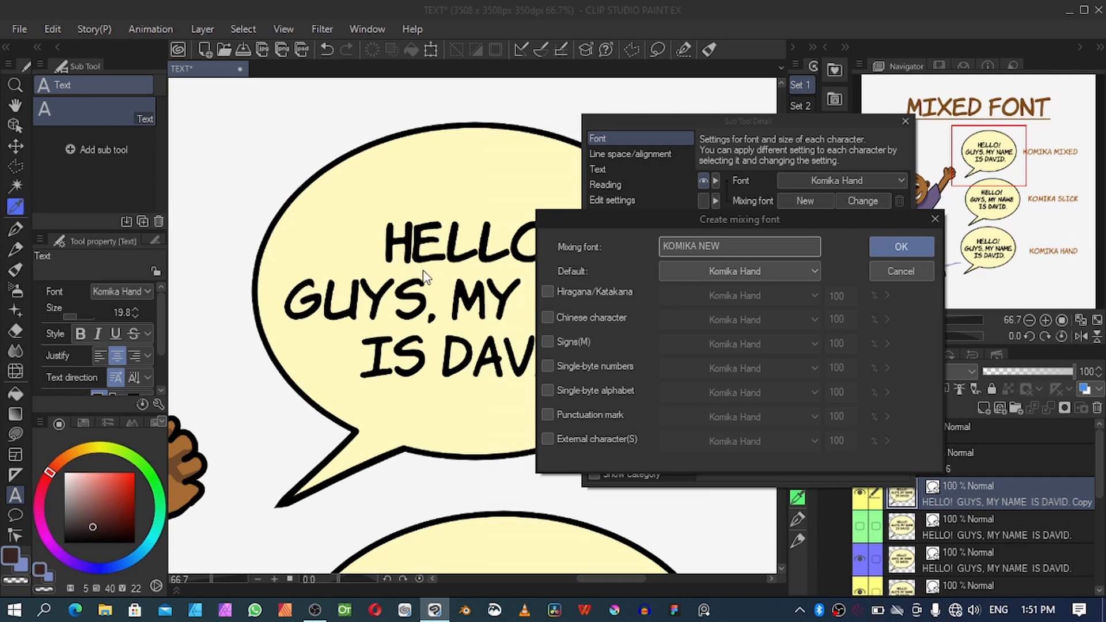
drag(759, 215, 702, 168)
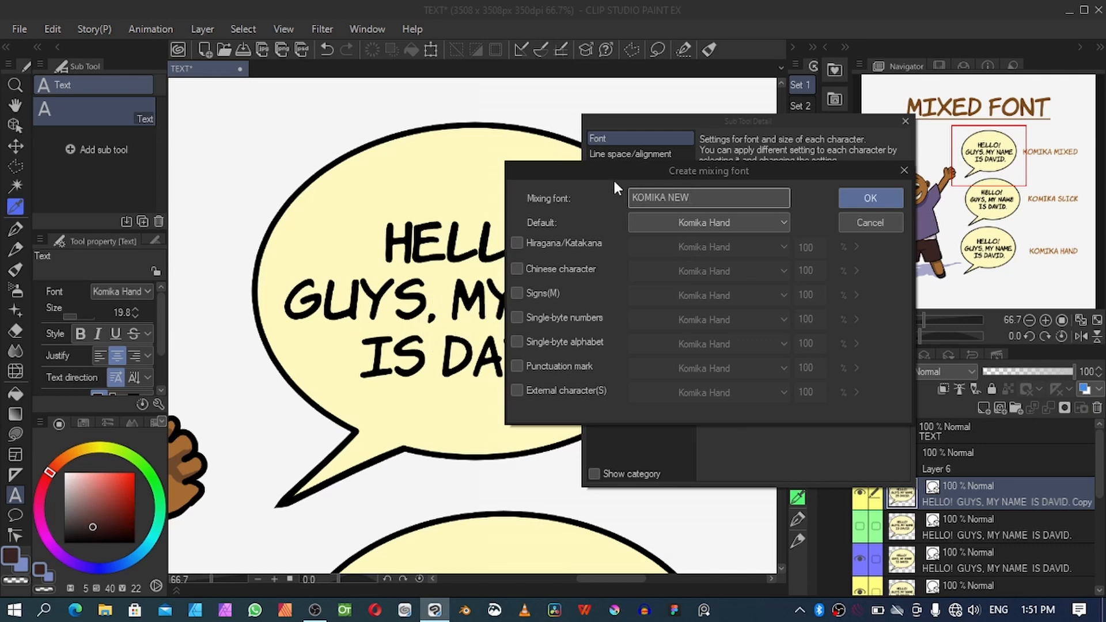
drag(632, 168, 701, 161)
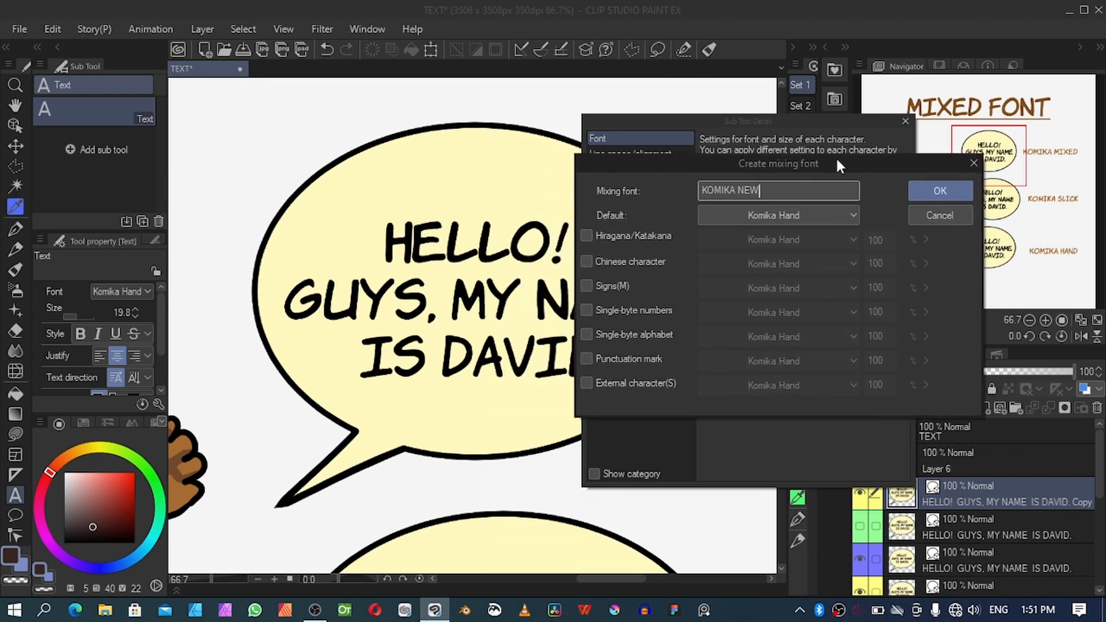
drag(835, 157, 720, 133)
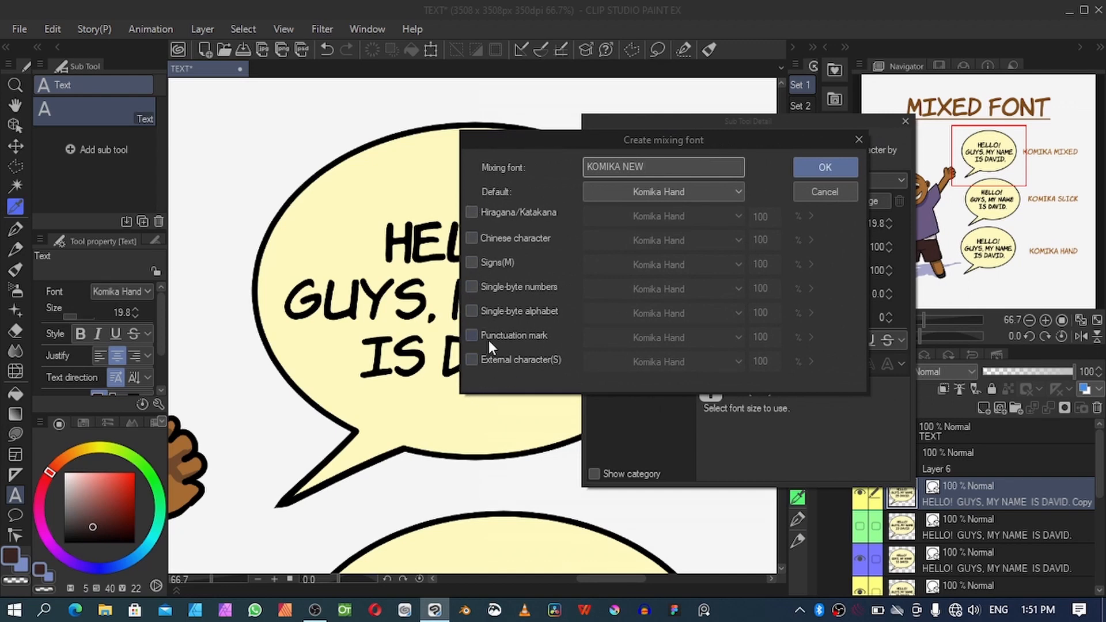
- Enable the Signs category in the mixing font and assign Komika Slick to it
click(470, 262)
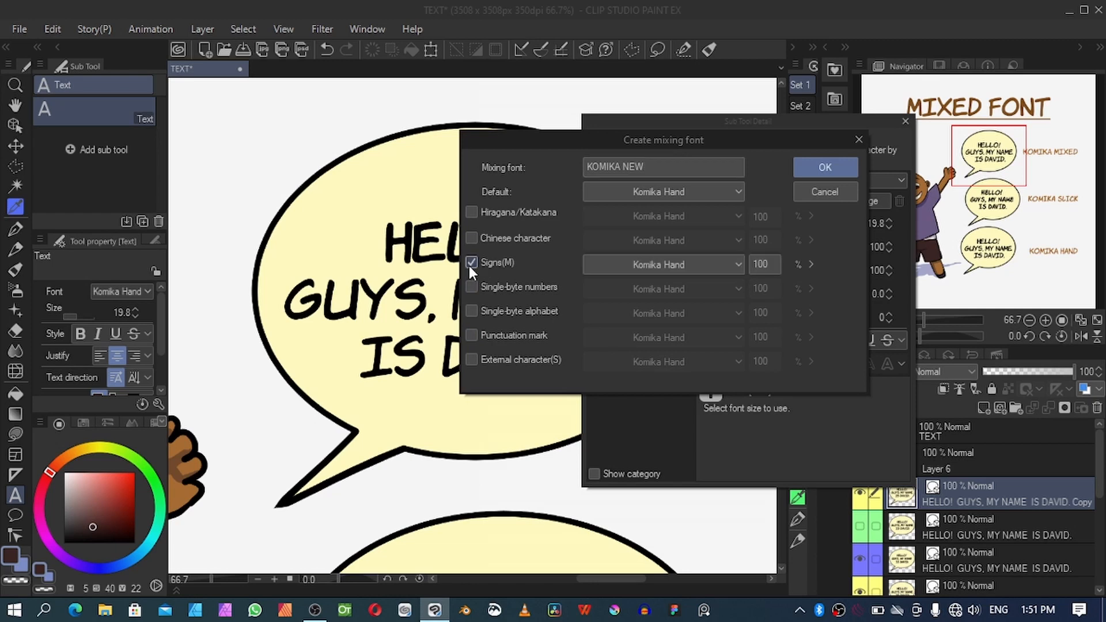
click(692, 264)
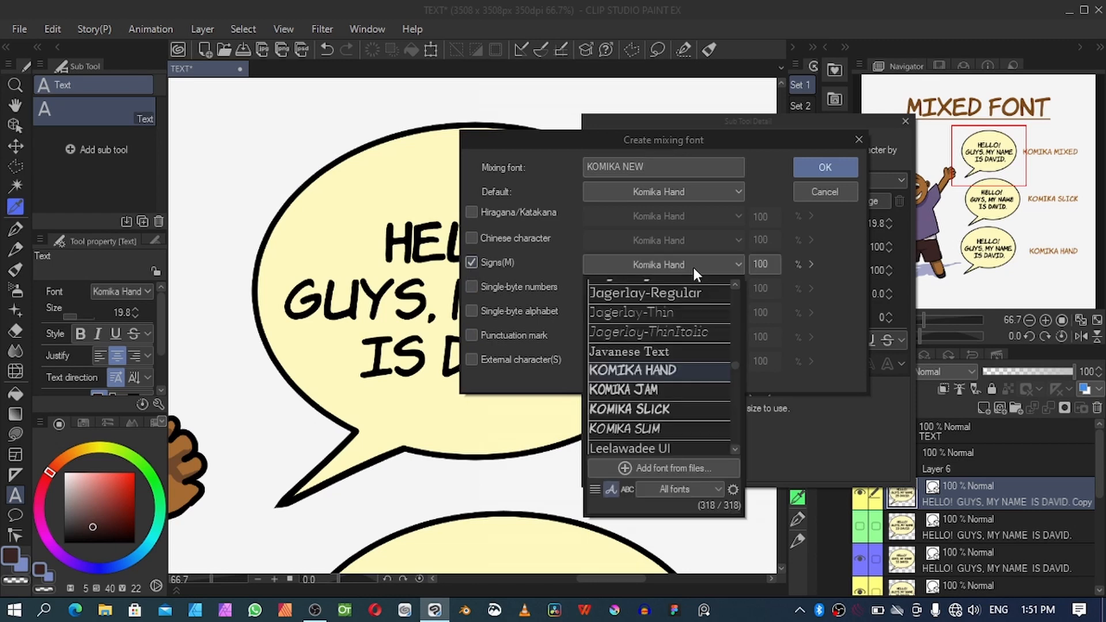
click(657, 417)
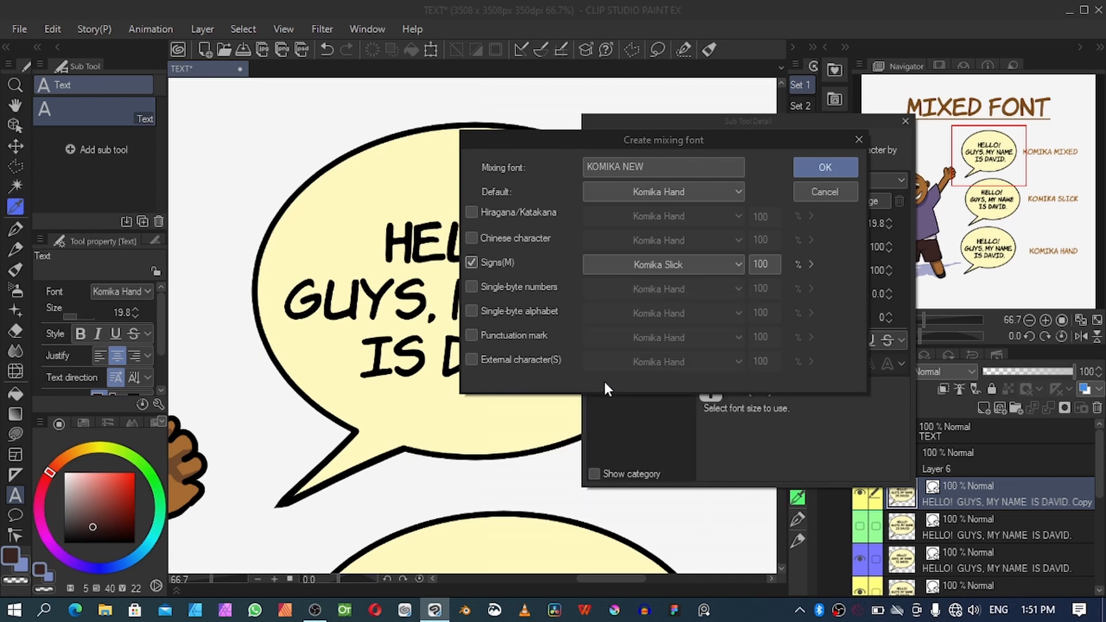
click(471, 336)
click(614, 340)
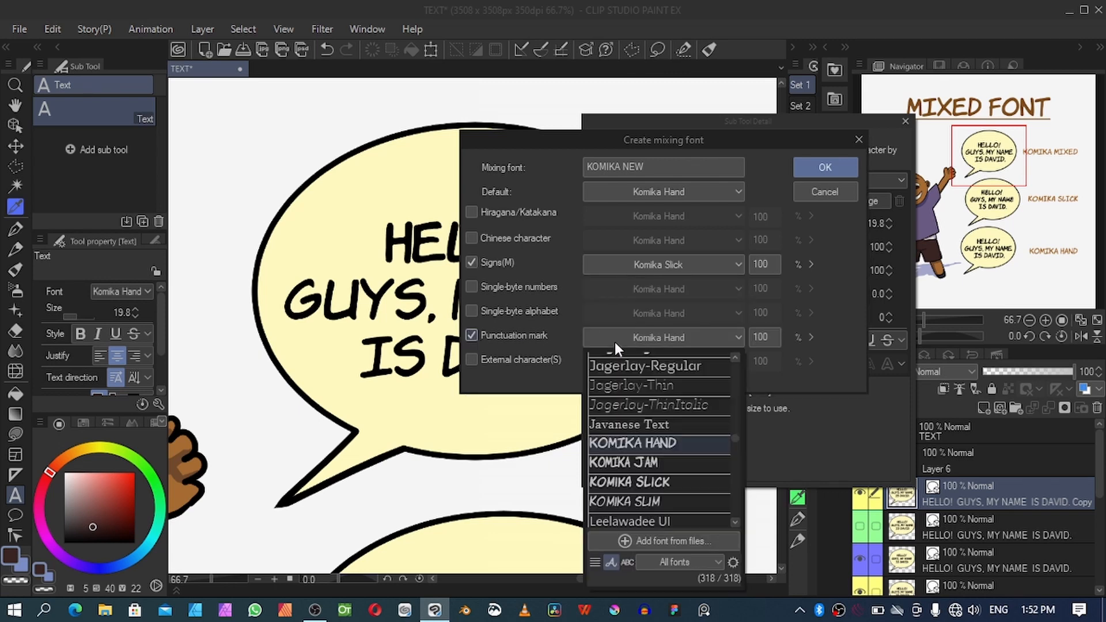
click(649, 482)
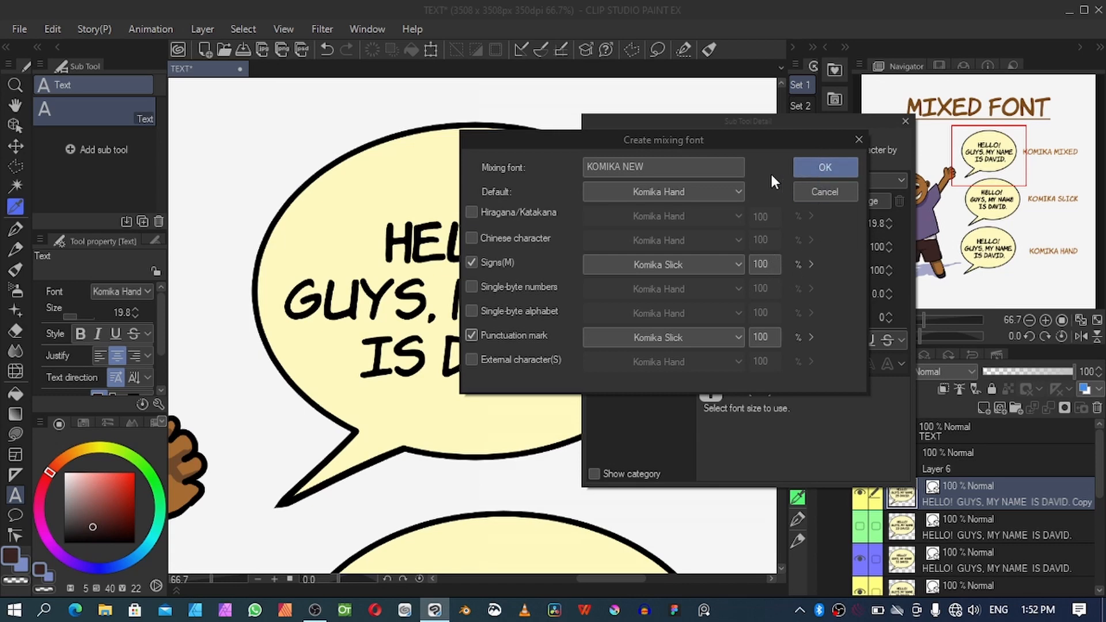
click(471, 335)
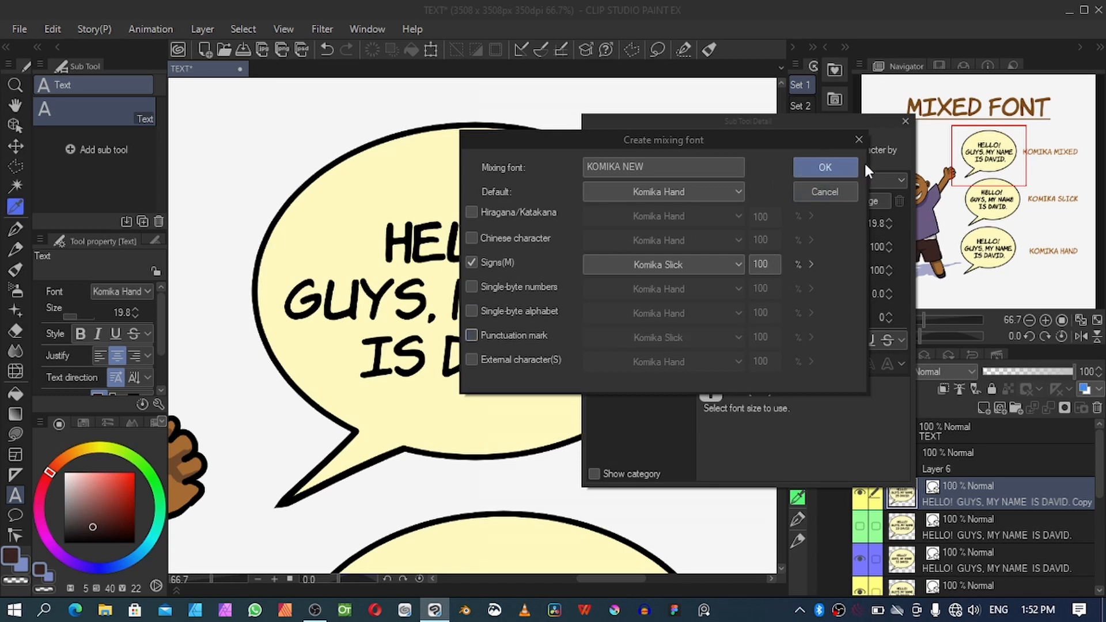
- Create the KOMIKA NEW mixing font, review its saved settings without changing them, and close the Text tool's details
click(833, 174)
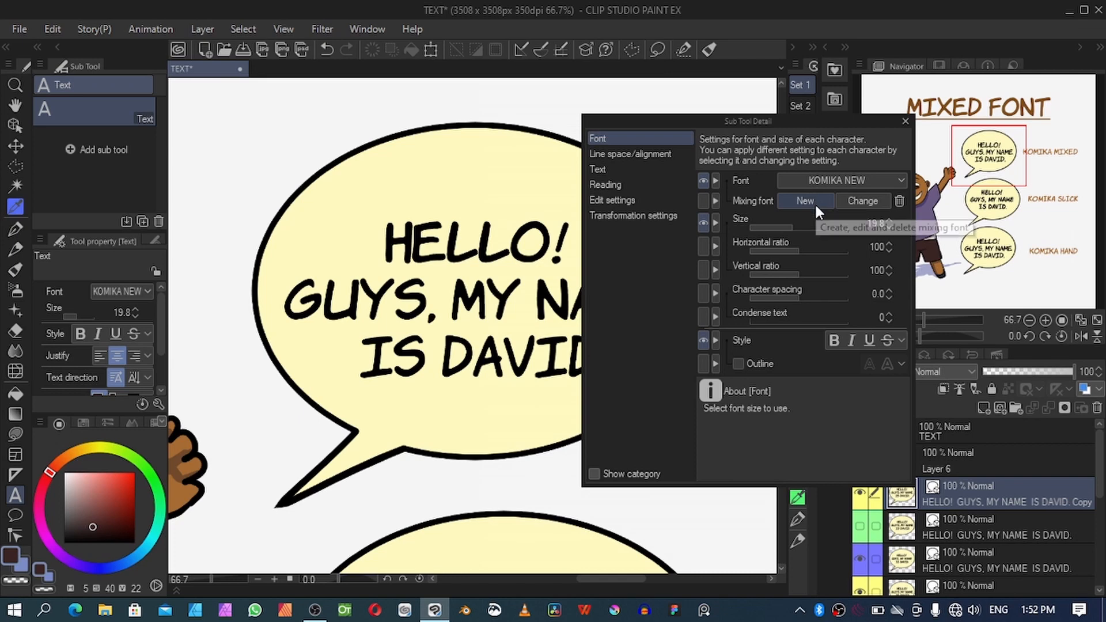
click(863, 202)
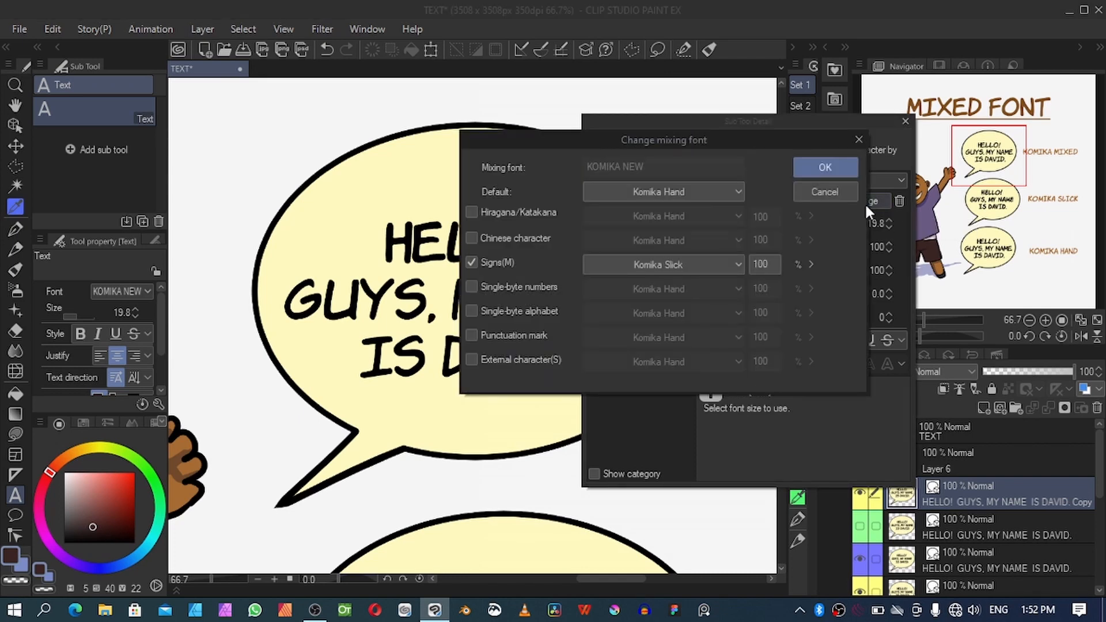
click(830, 193)
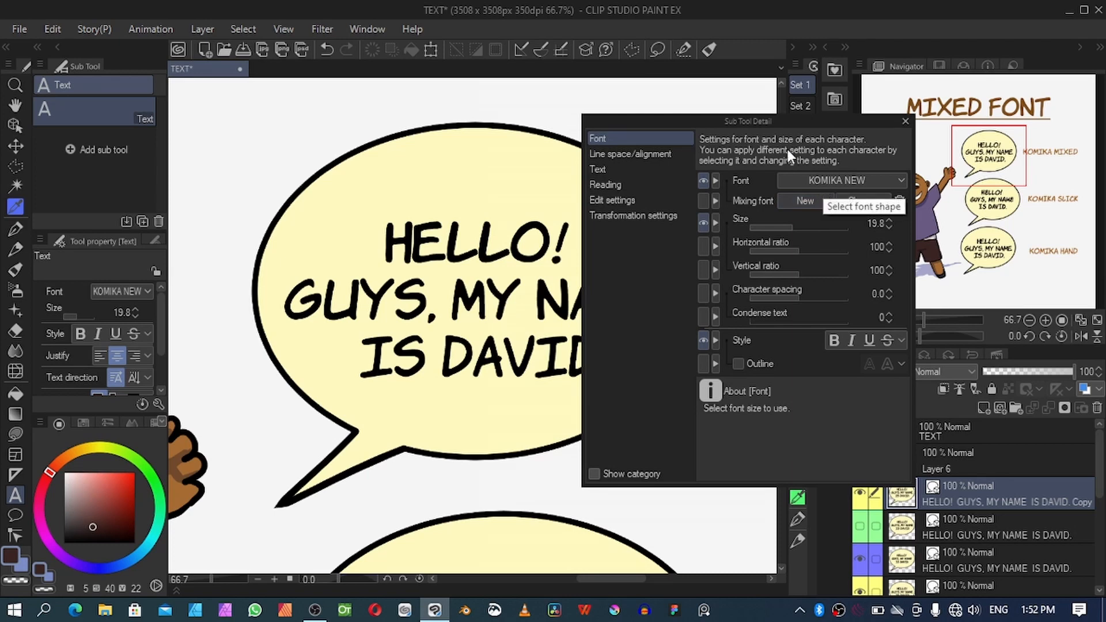
click(904, 122)
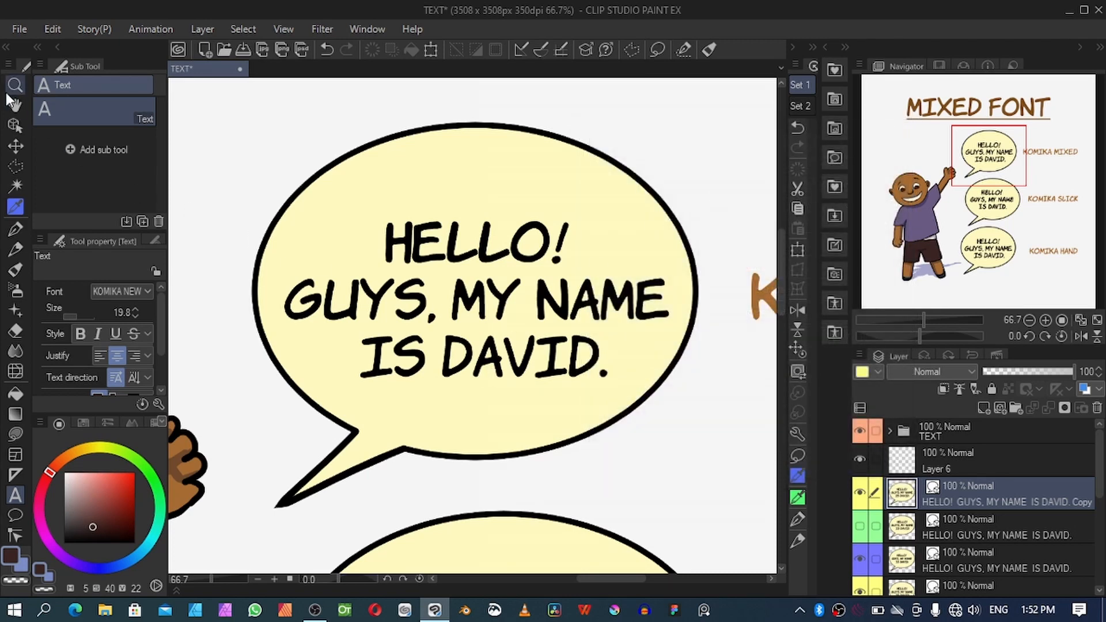
- Select the text in the duplicated balloon as an object and set its font to KOMIKA NEW
click(14, 124)
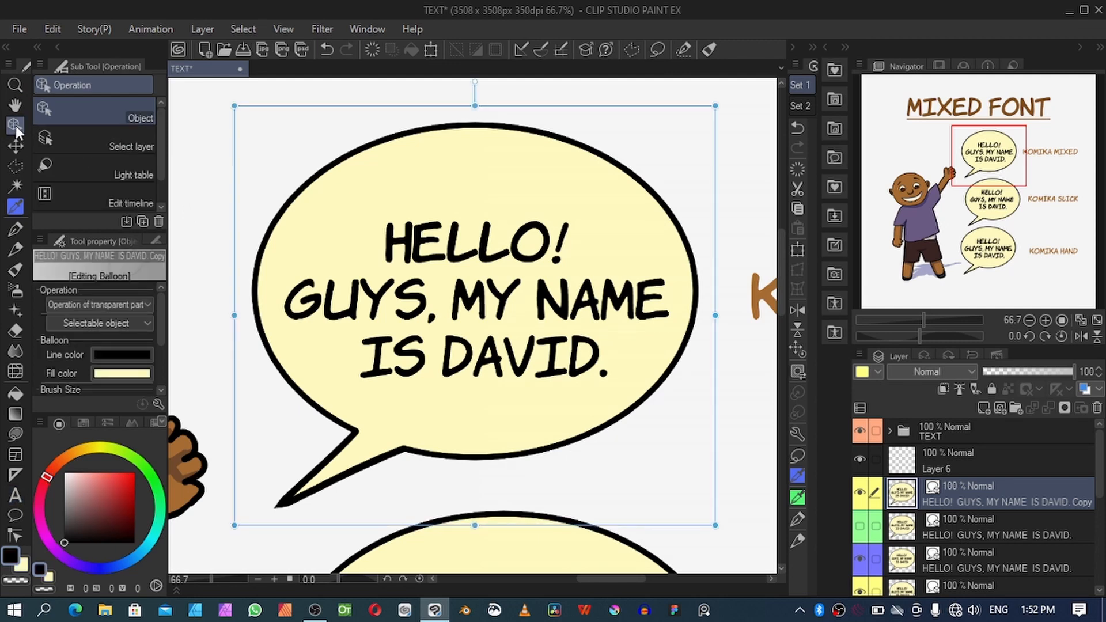
click(495, 372)
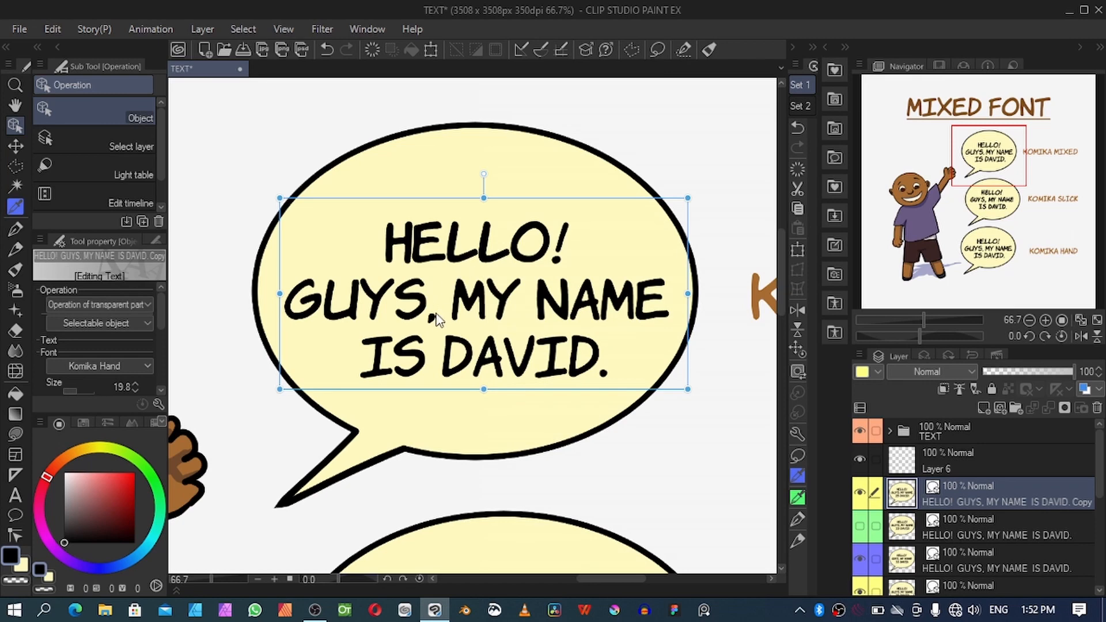
click(118, 364)
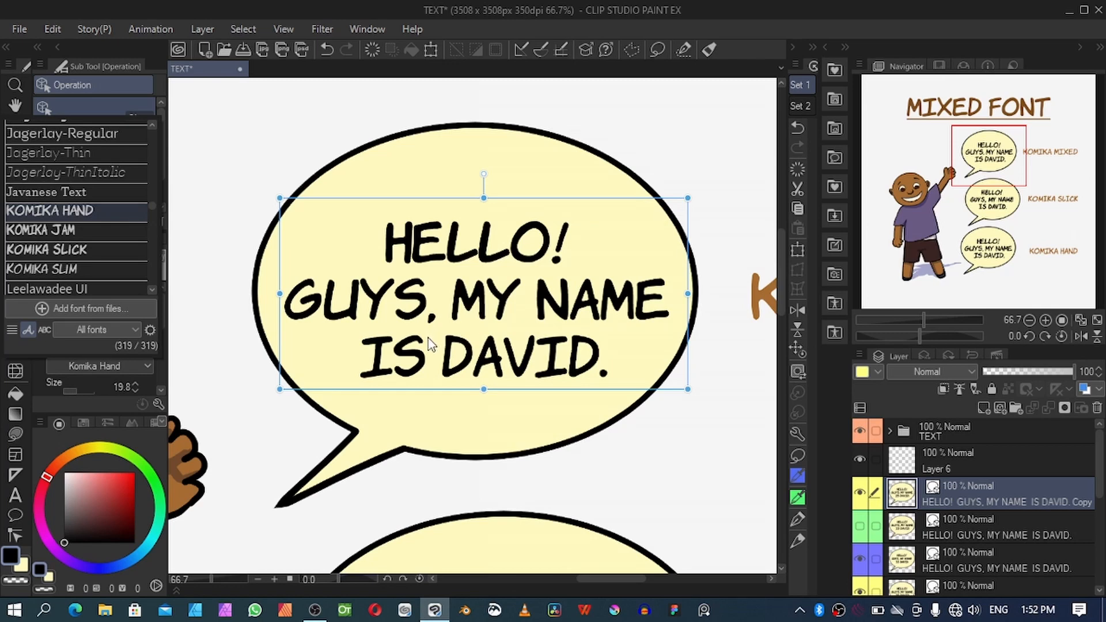
drag(153, 203, 156, 344)
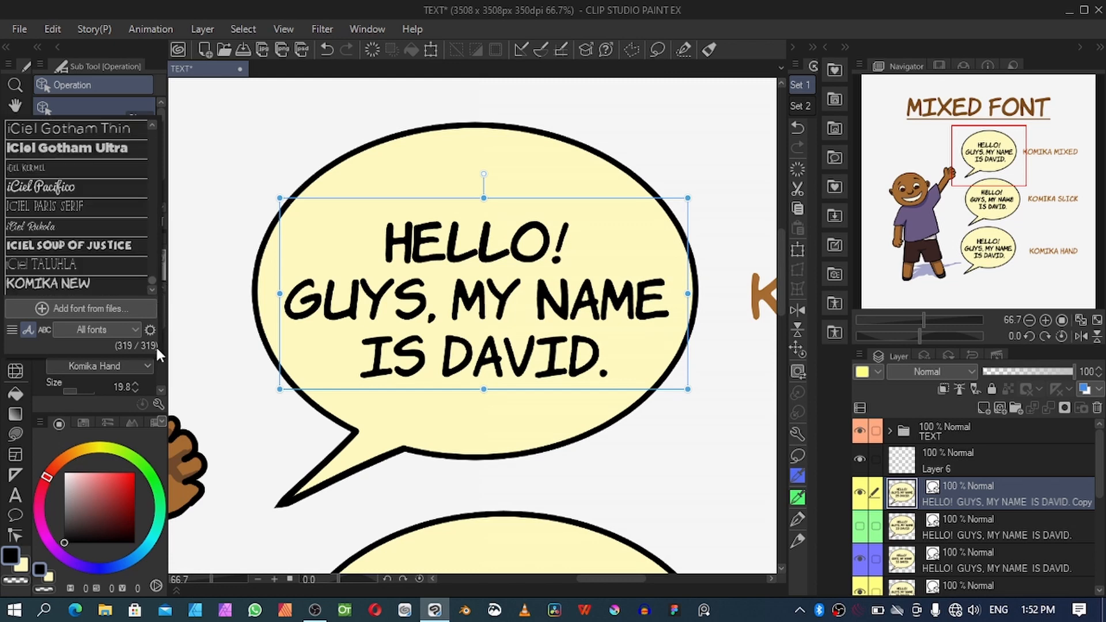
click(92, 283)
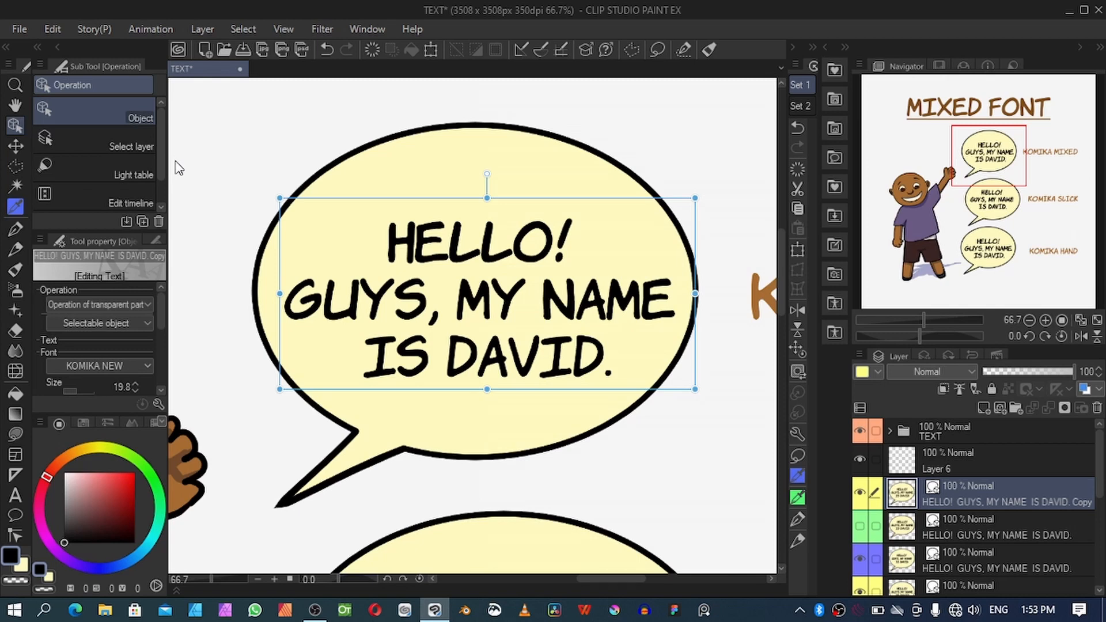
- Close the TEXT document and quit Clip Studio Paint
click(240, 68)
click(574, 240)
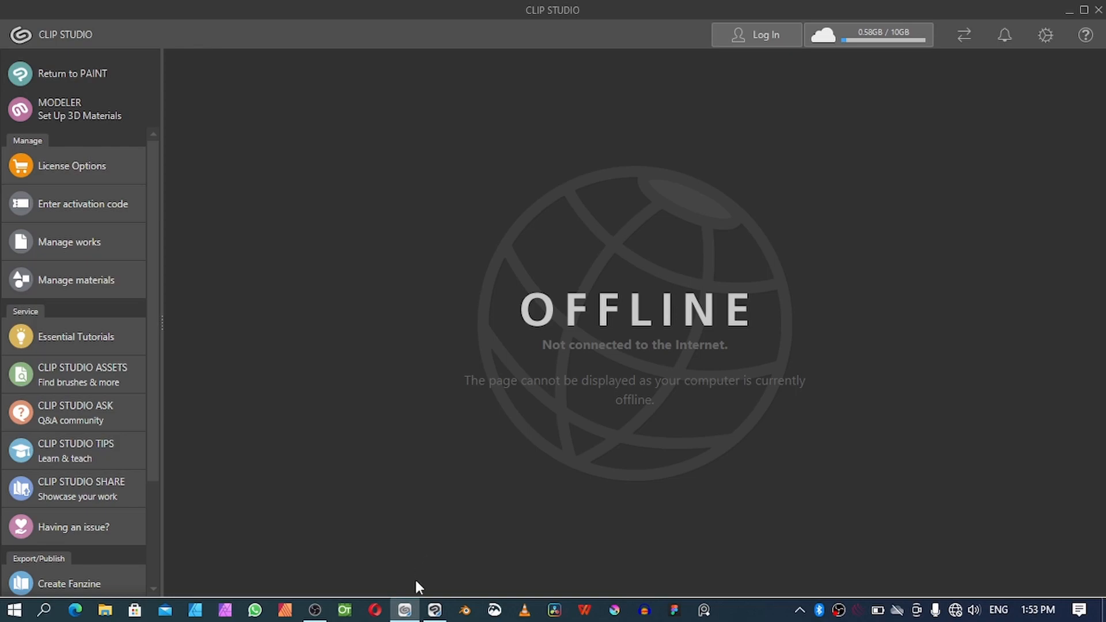
click(435, 612)
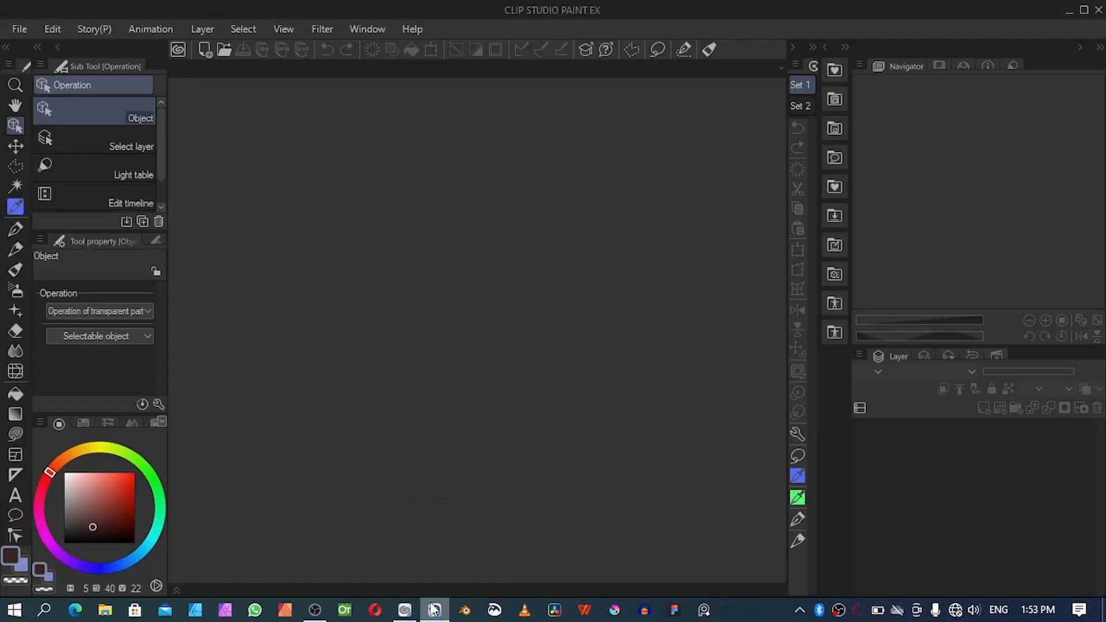
click(1097, 10)
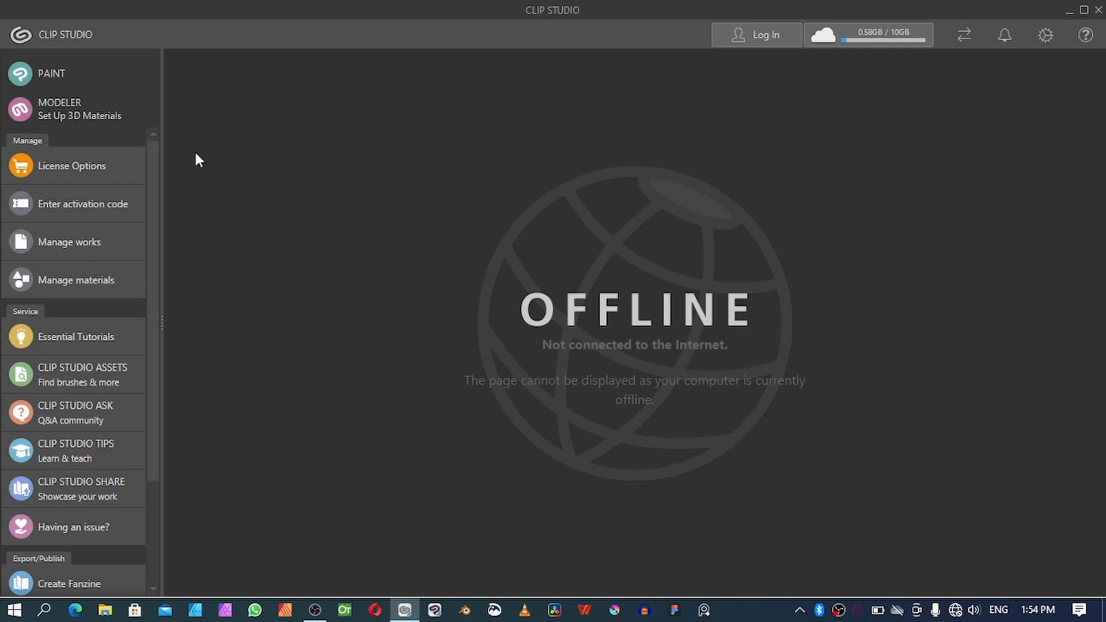
- Relaunch Clip Studio Paint into its Reset to original defaults options and look through the resettable items
click(113, 72)
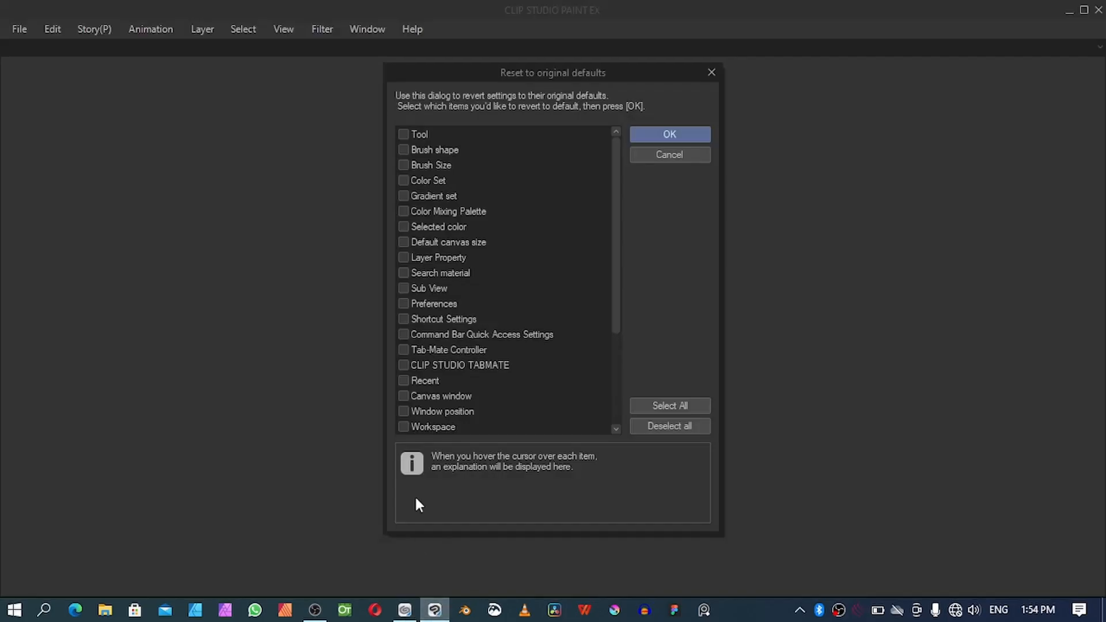
drag(556, 75, 540, 77)
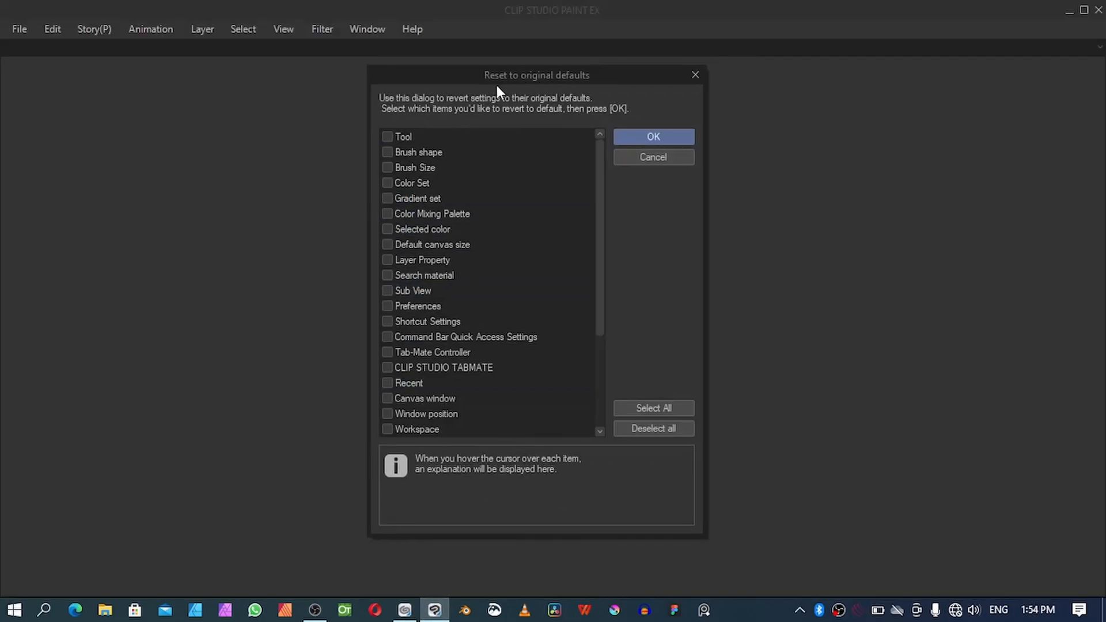
click(392, 138)
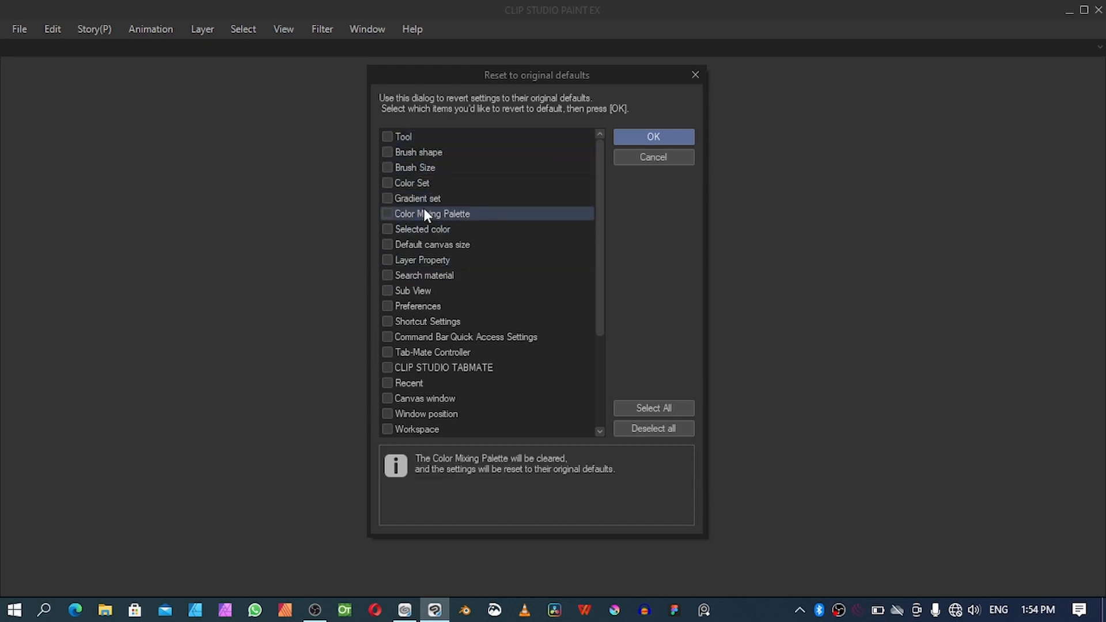
drag(604, 193, 605, 308)
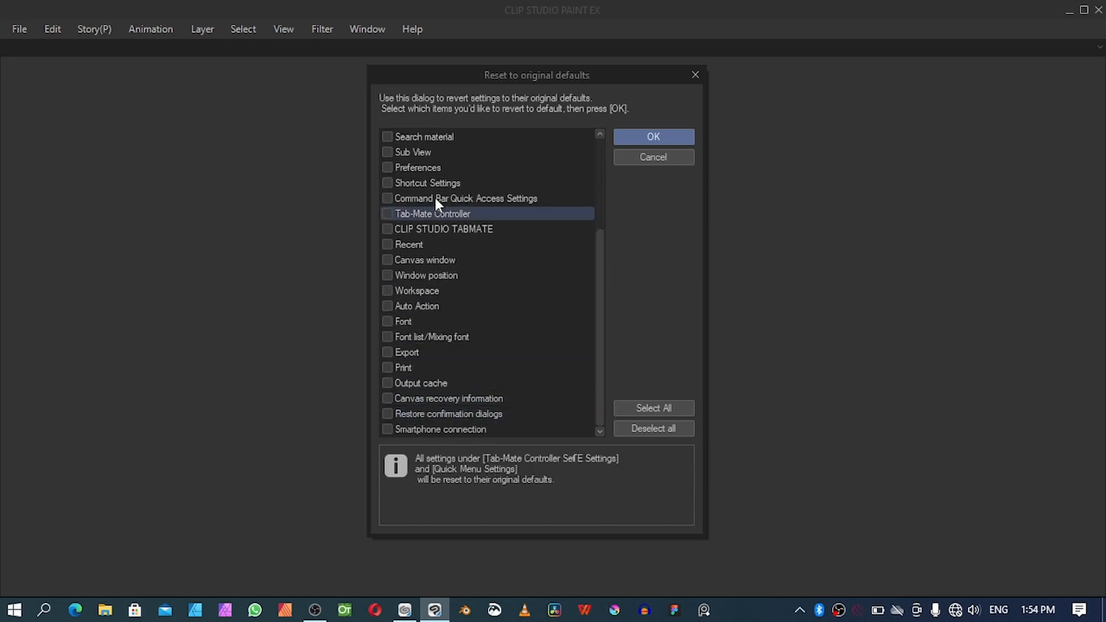
click(648, 410)
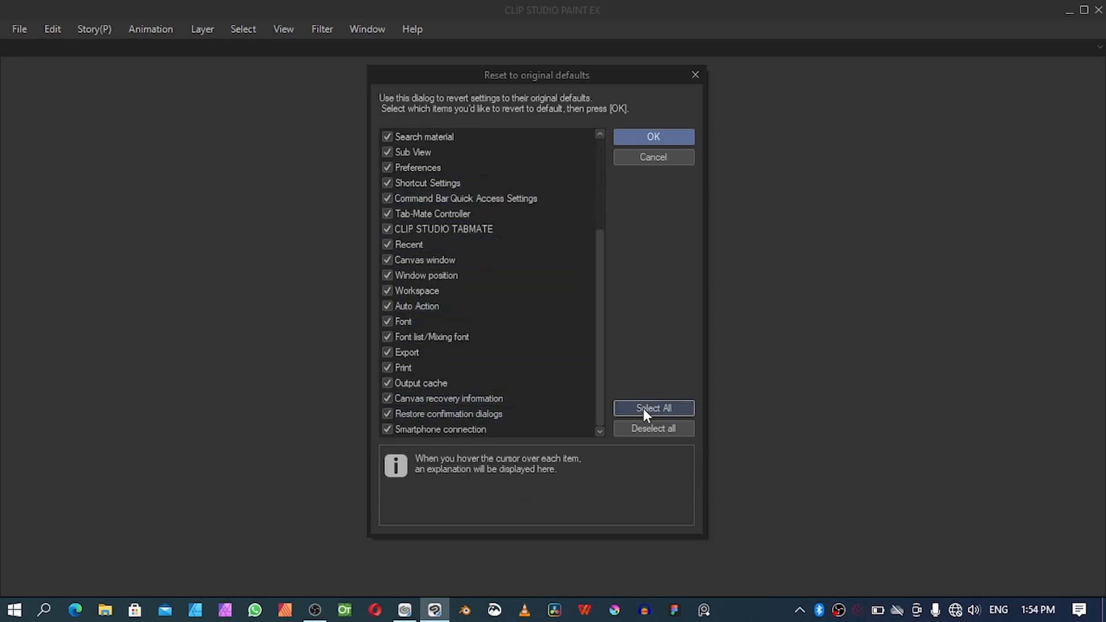
drag(597, 385, 593, 344)
scroll(593, 345, up, 1)
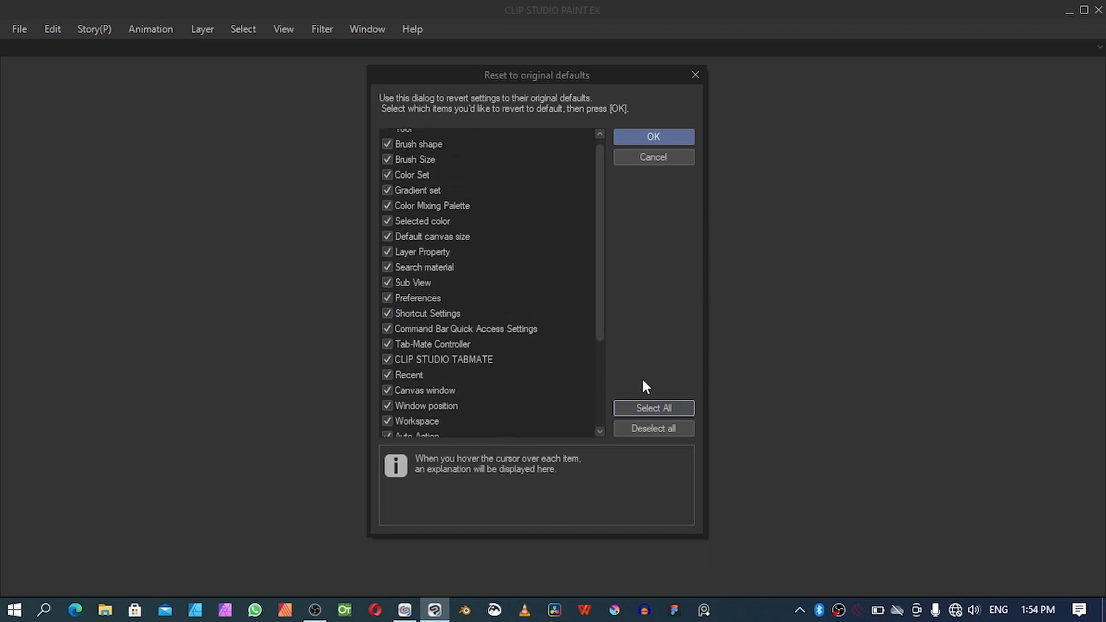
click(643, 428)
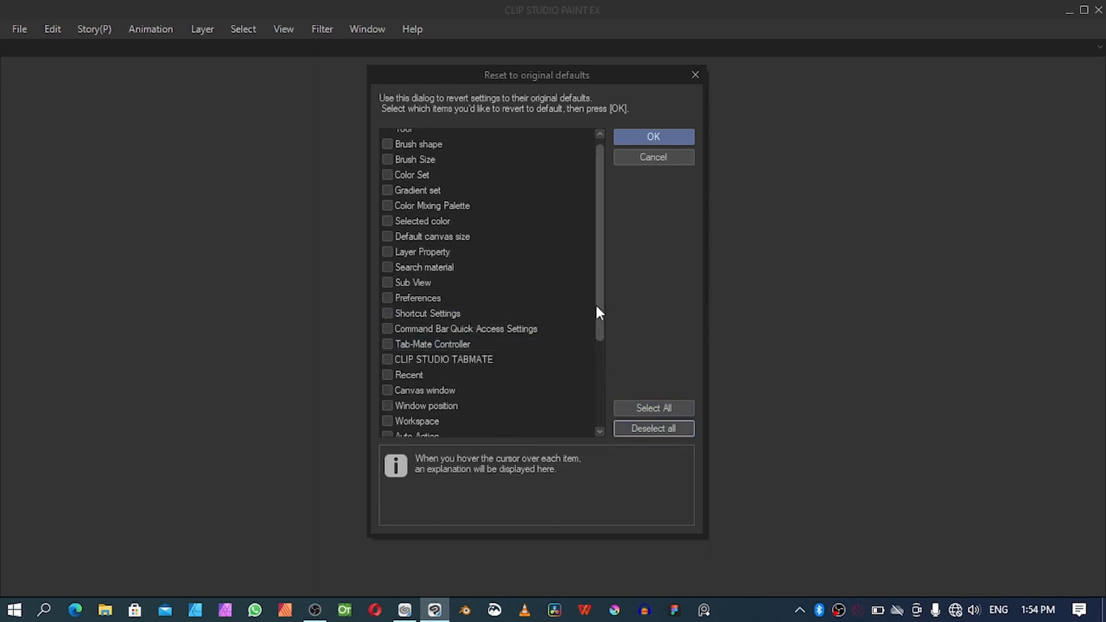
scroll(596, 303, up, 1)
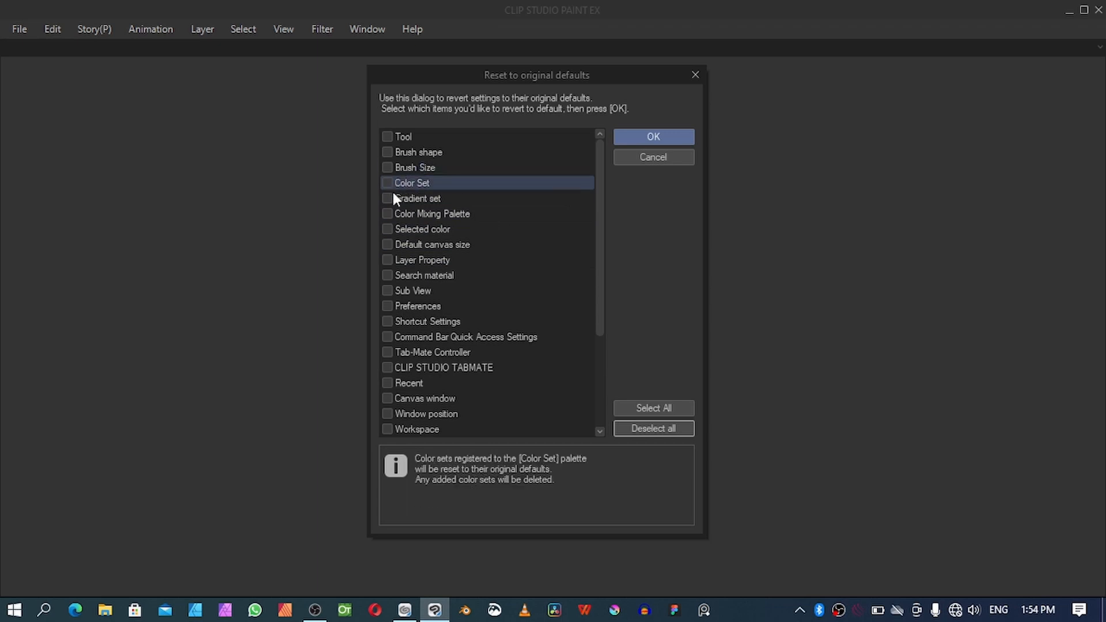
click(387, 152)
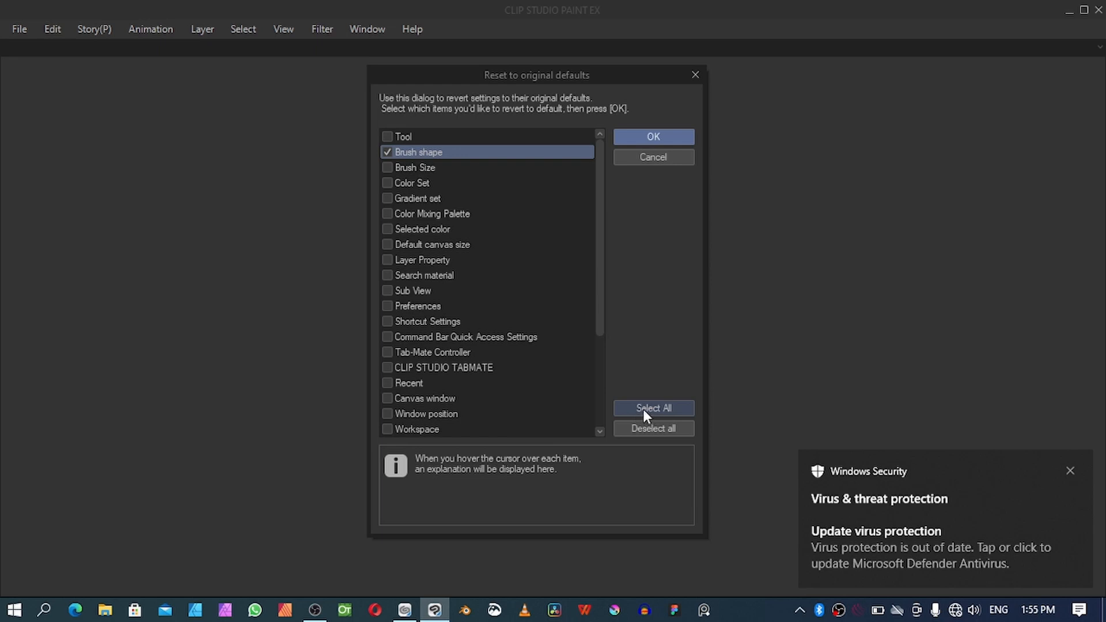
- Reset all listed items to their original defaults and dismiss the offline start-up window
click(643, 409)
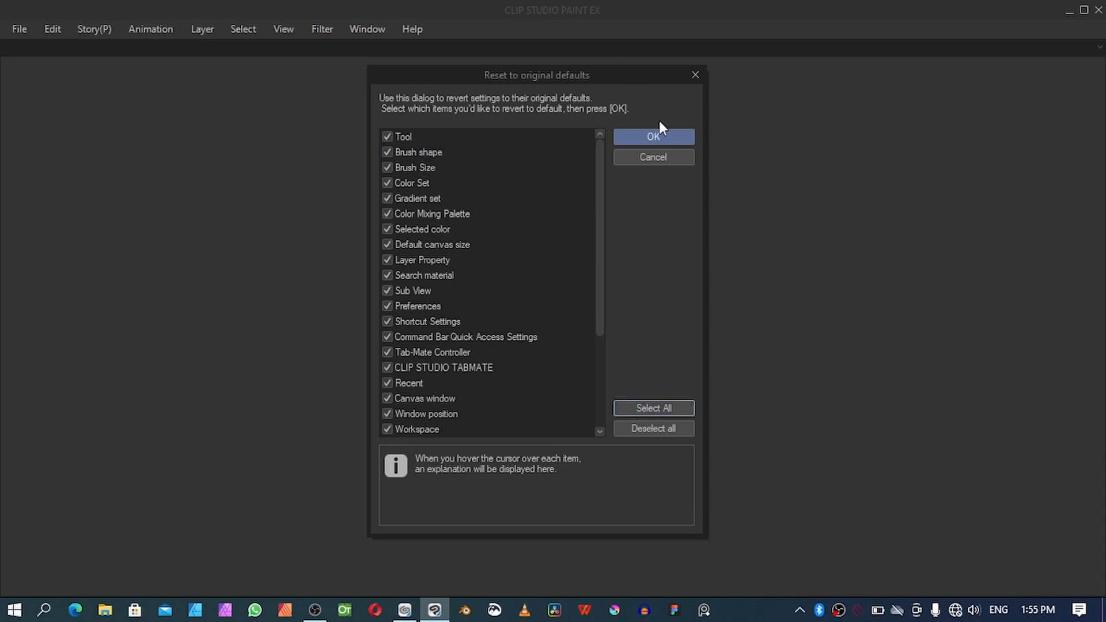
click(656, 139)
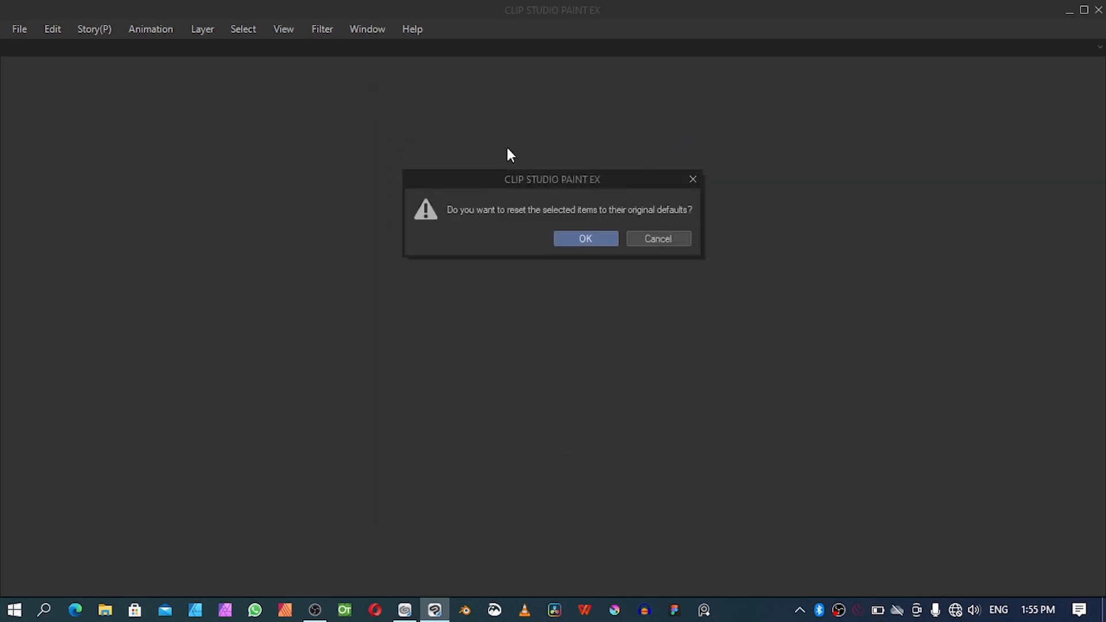
click(577, 240)
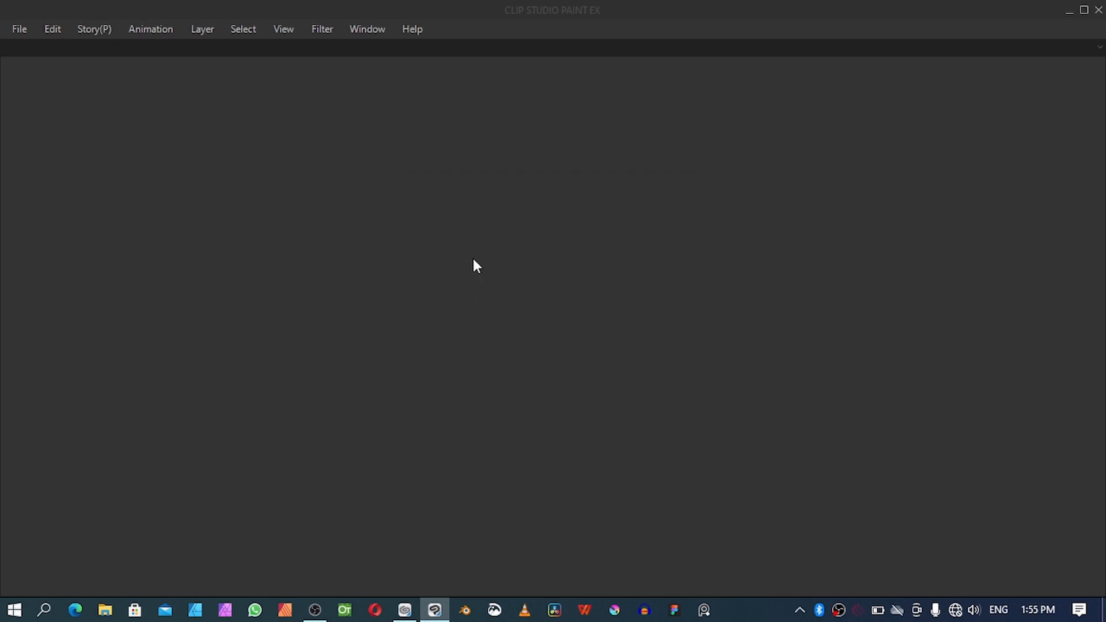
key(XF86AudioMute)
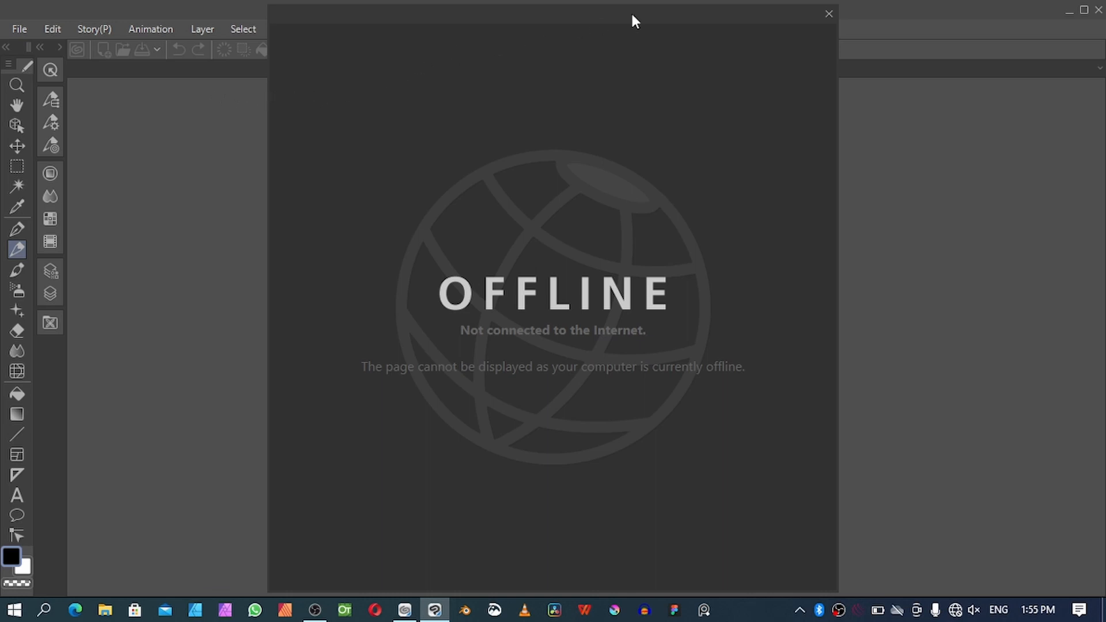
click(828, 13)
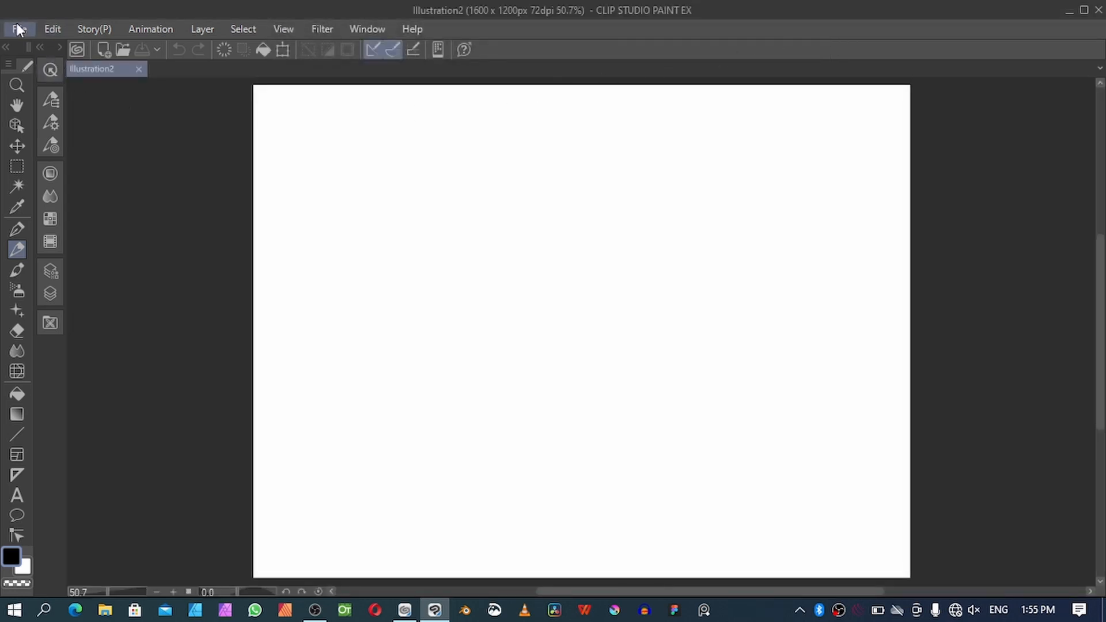
- Expand the Pencil's sub tool list and tool properties, checking its brush size presets in between
click(50, 121)
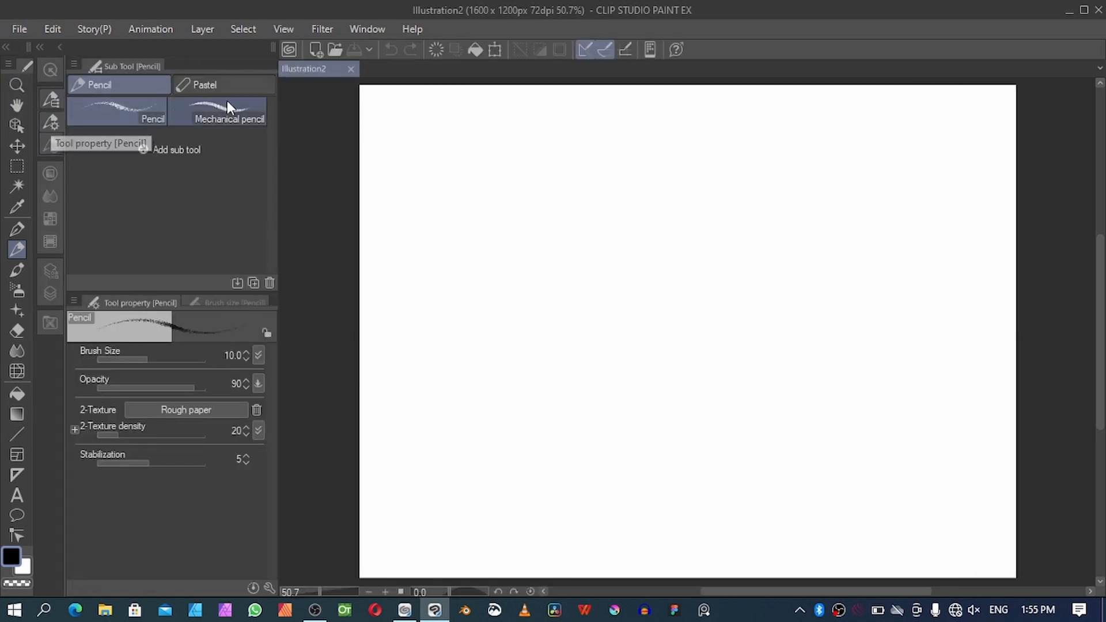
click(50, 138)
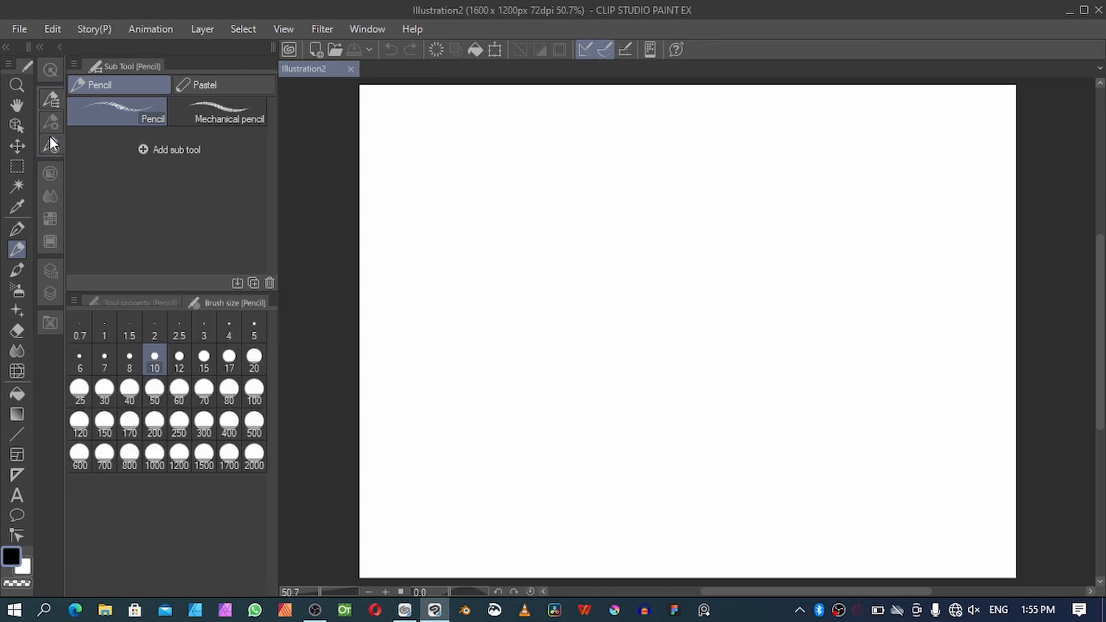
click(49, 98)
click(49, 122)
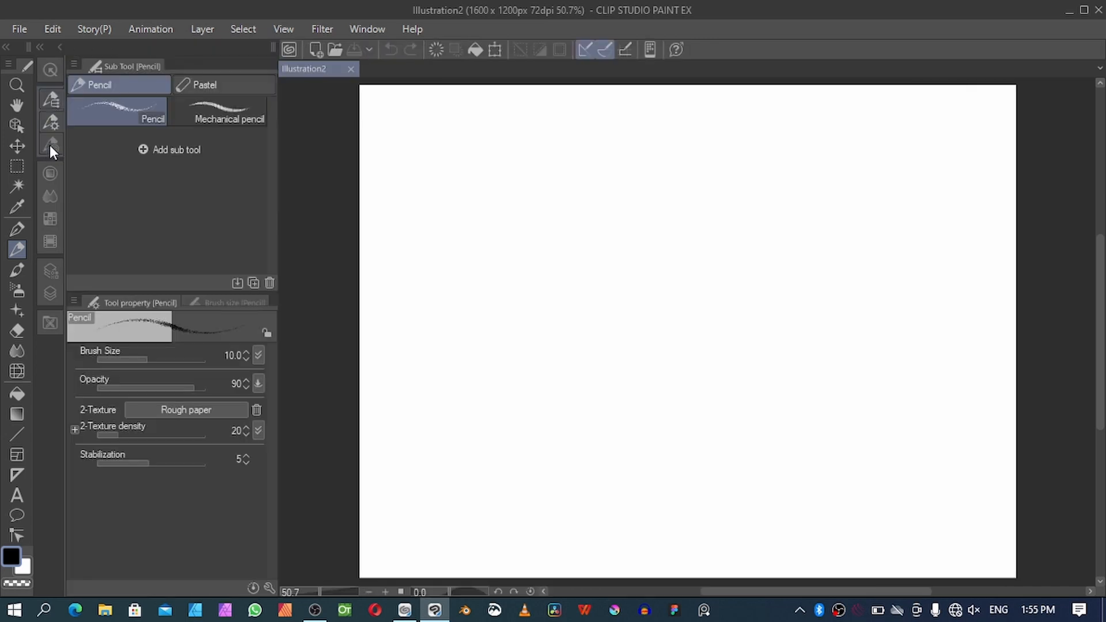
- Show the brush size presets and look through the Brush tool's Thick paint and India ink groups, returning to Watercolor
click(50, 145)
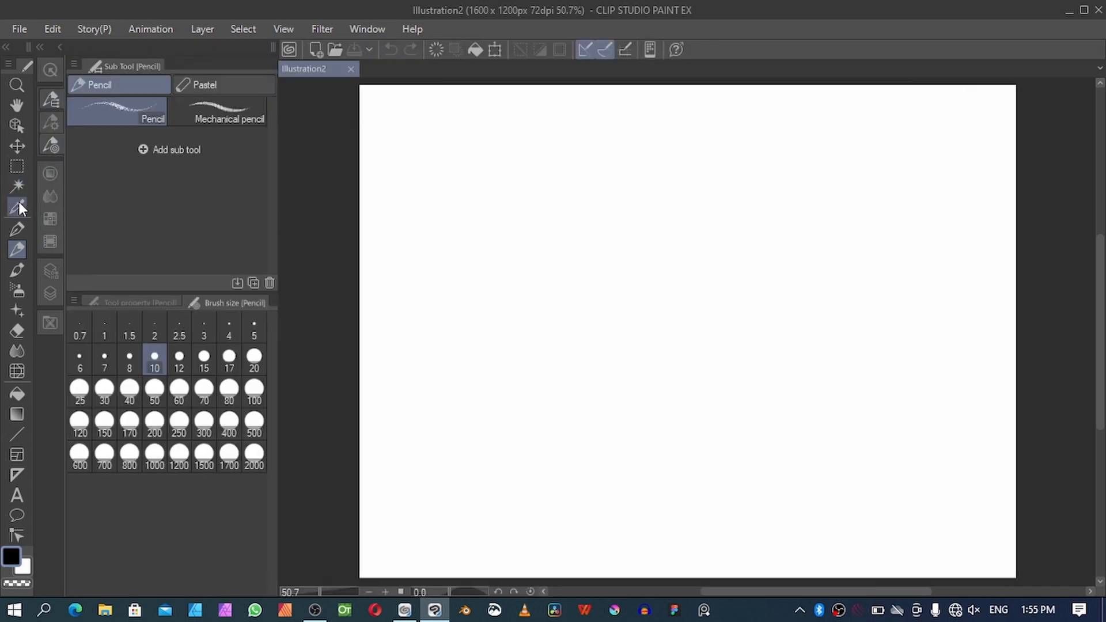
click(16, 269)
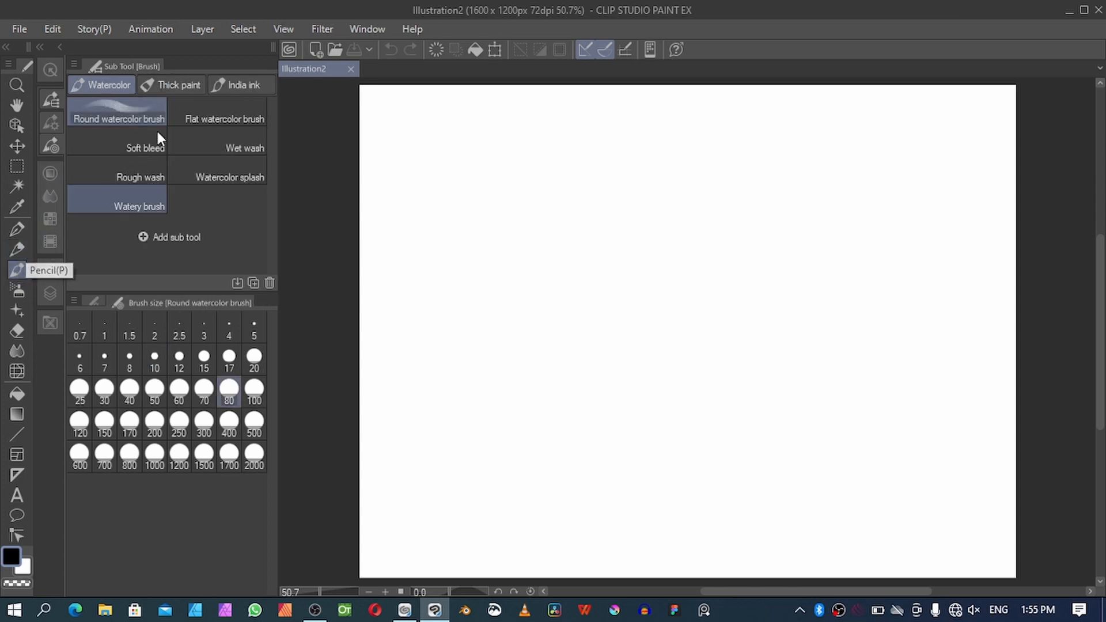
click(167, 83)
click(244, 84)
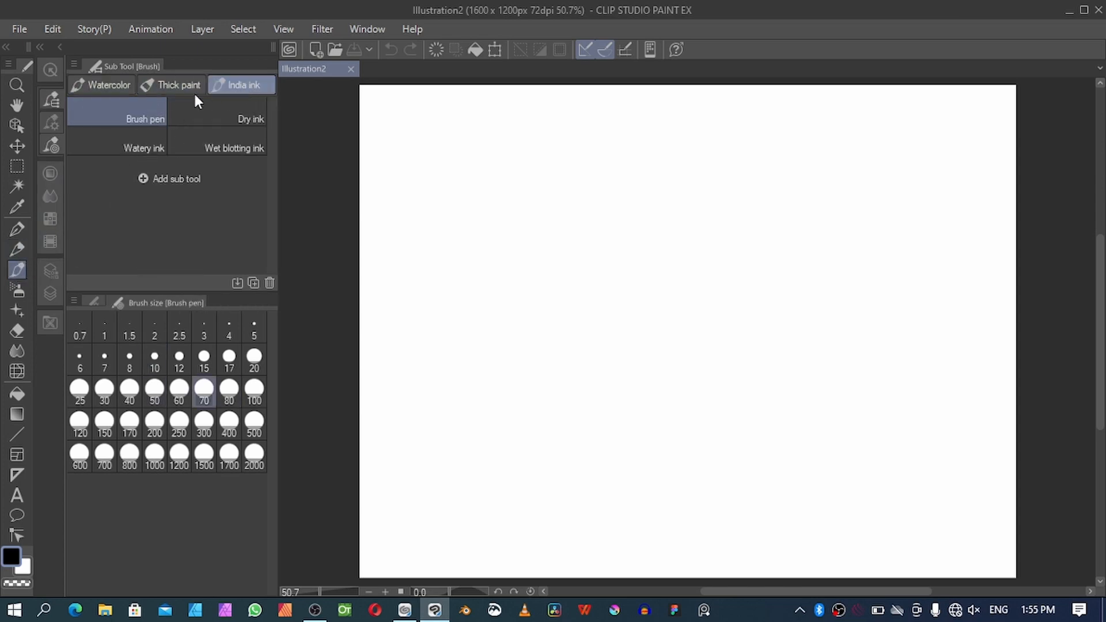
click(149, 85)
click(95, 85)
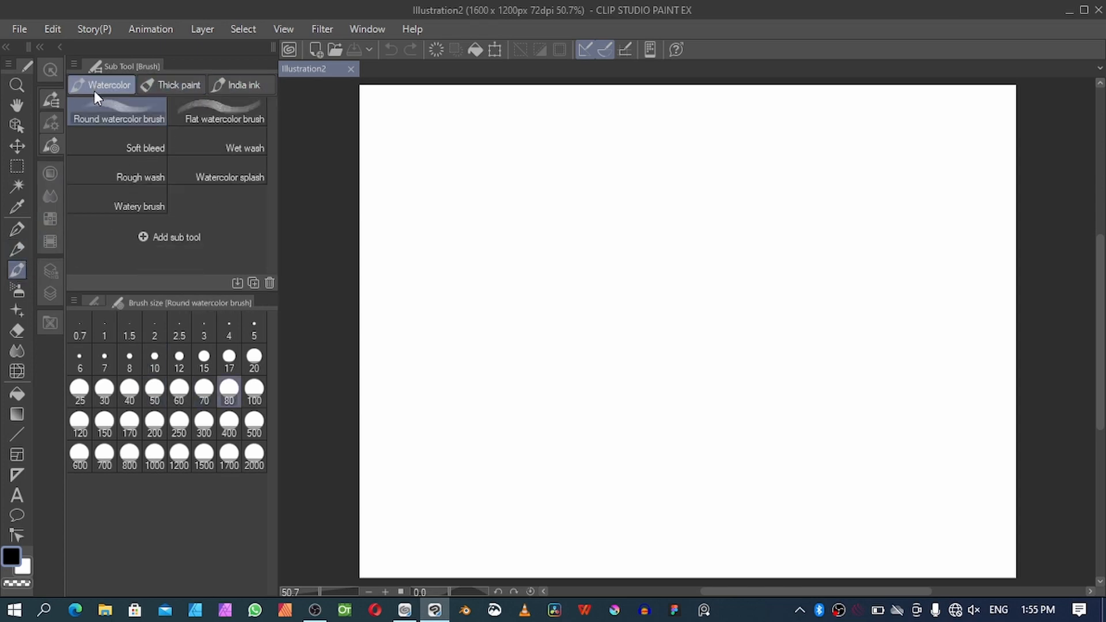
click(317, 28)
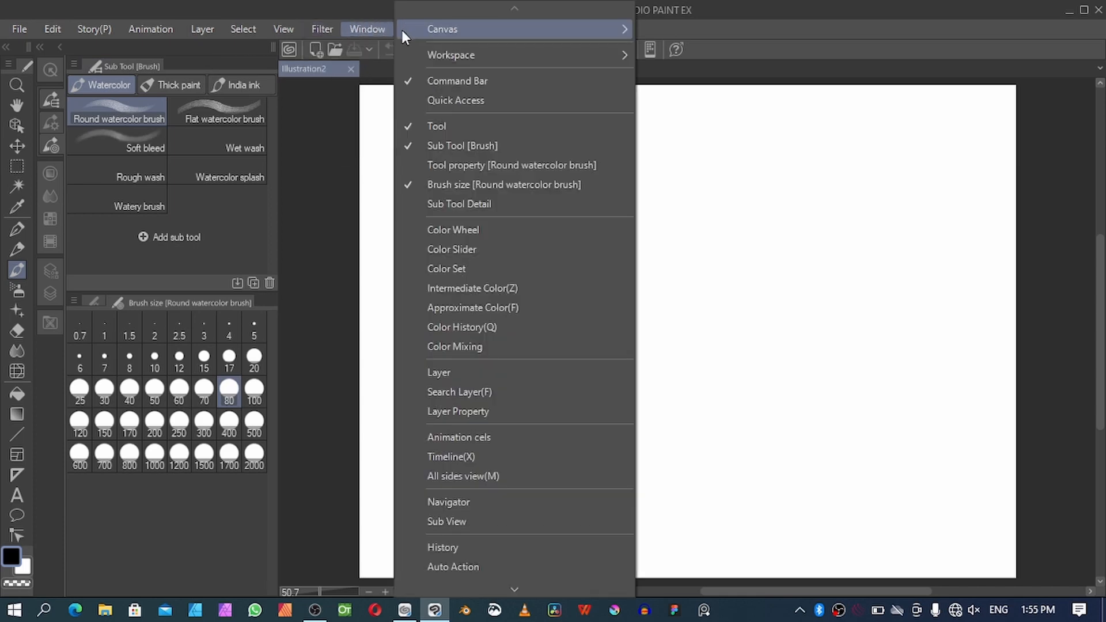
click(371, 31)
click(371, 31)
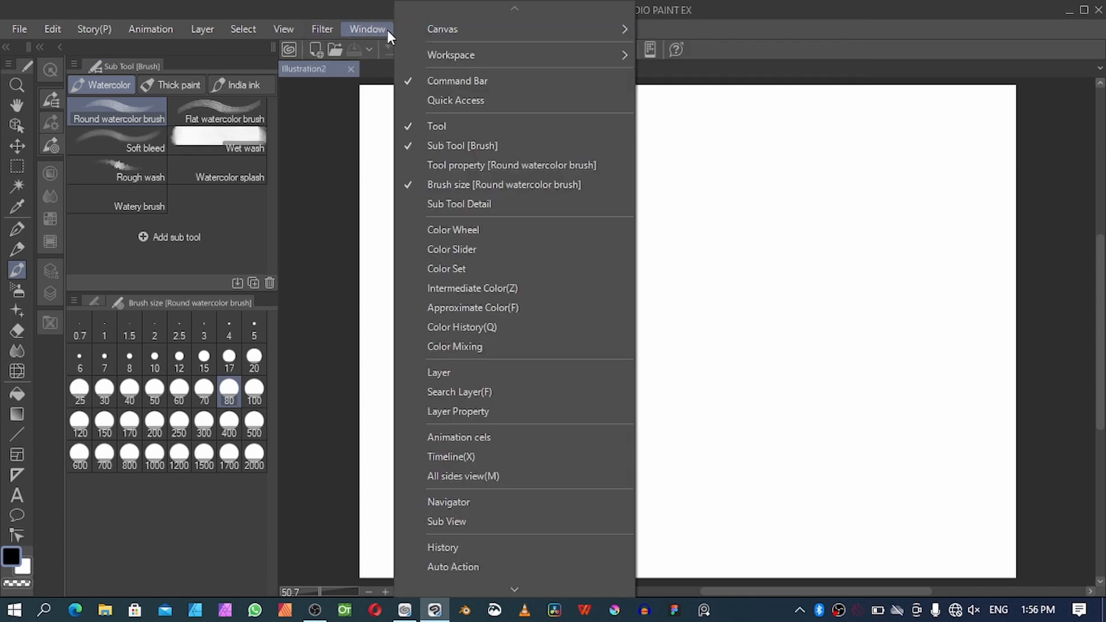
click(380, 30)
click(331, 30)
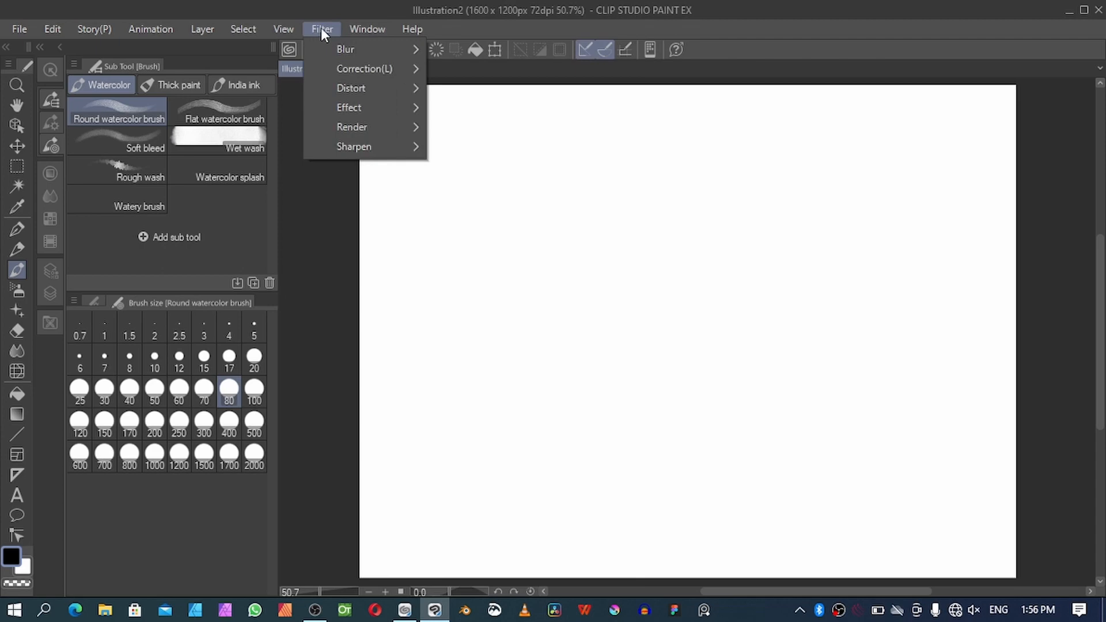
mouse_move(381, 30)
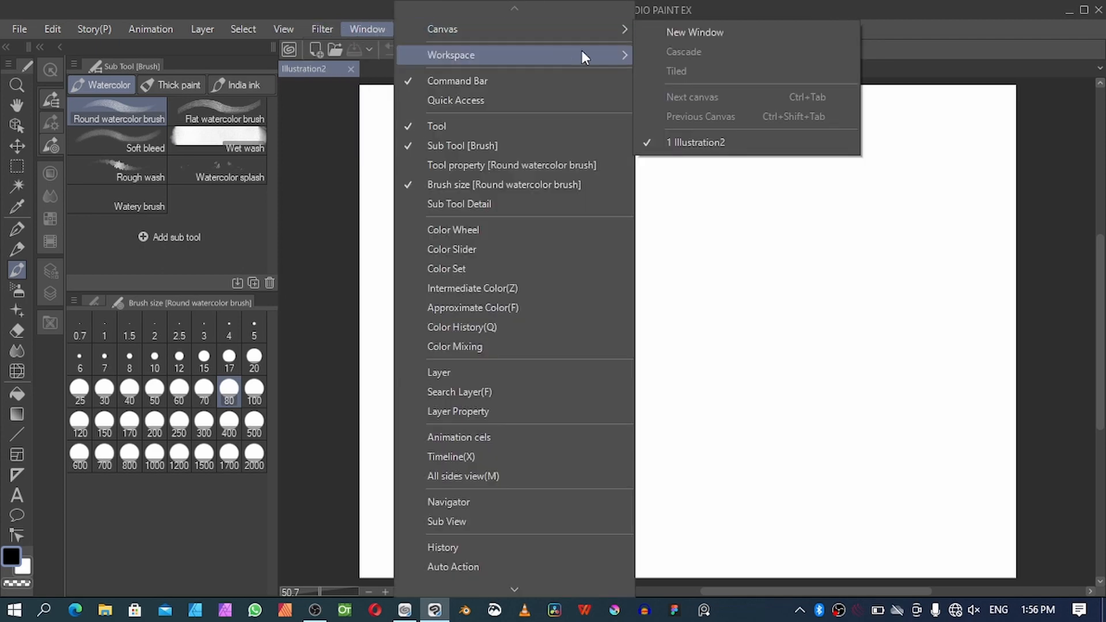
click(694, 196)
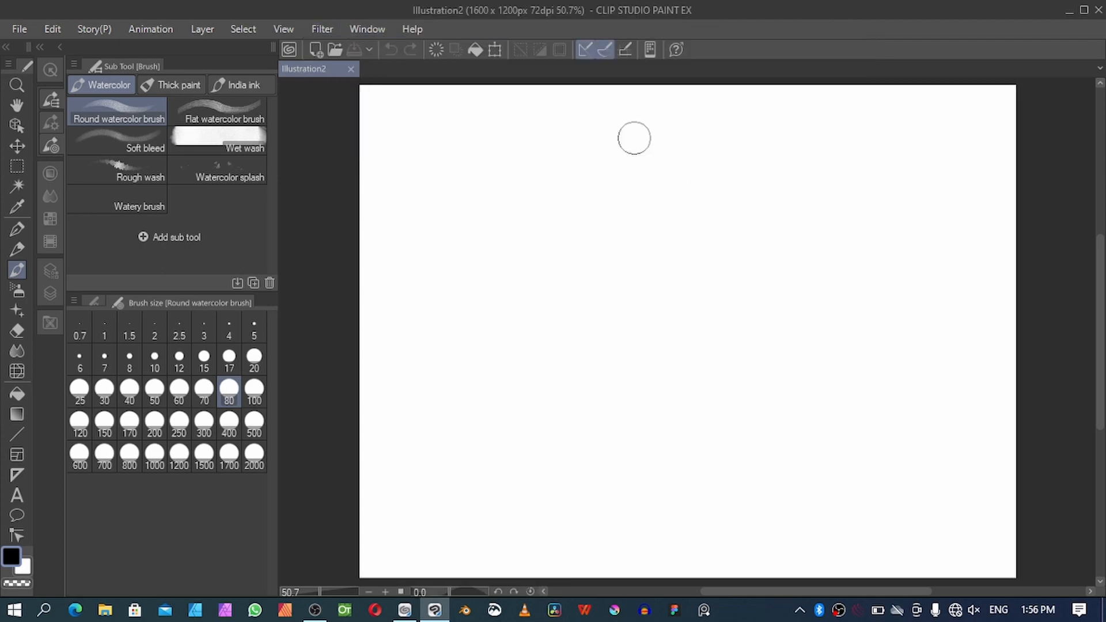
- Check the program's version information and close it
click(420, 31)
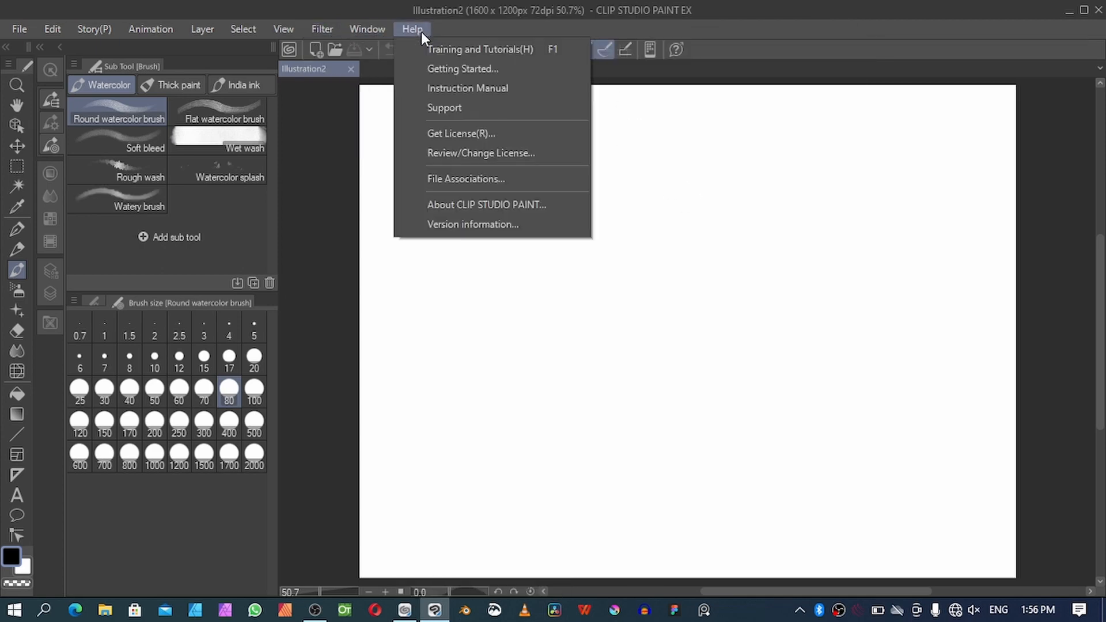
click(464, 223)
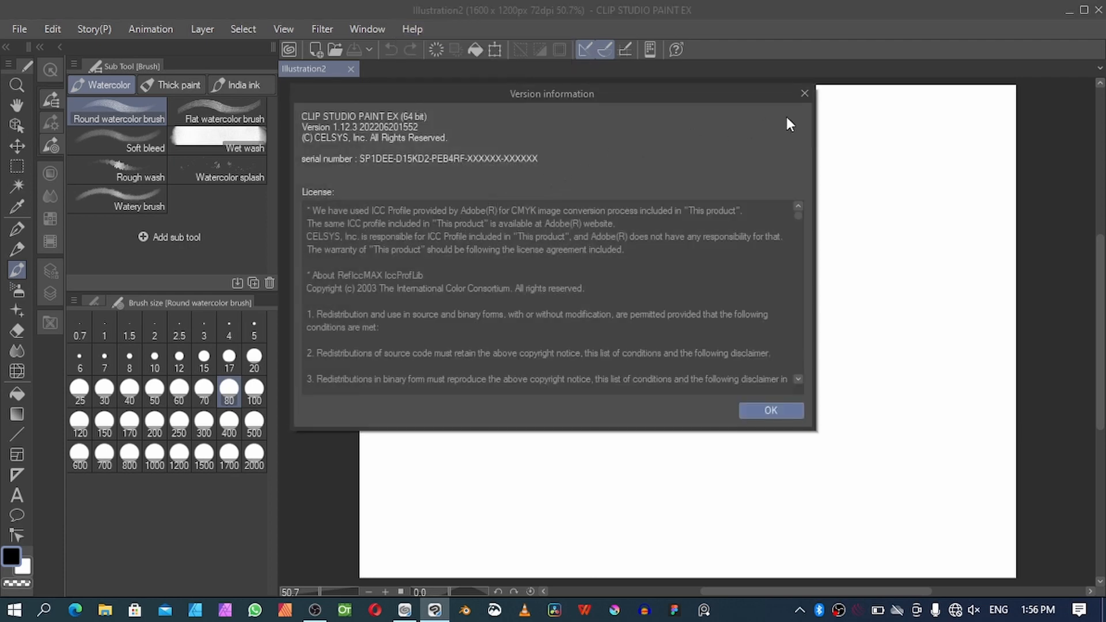
click(804, 93)
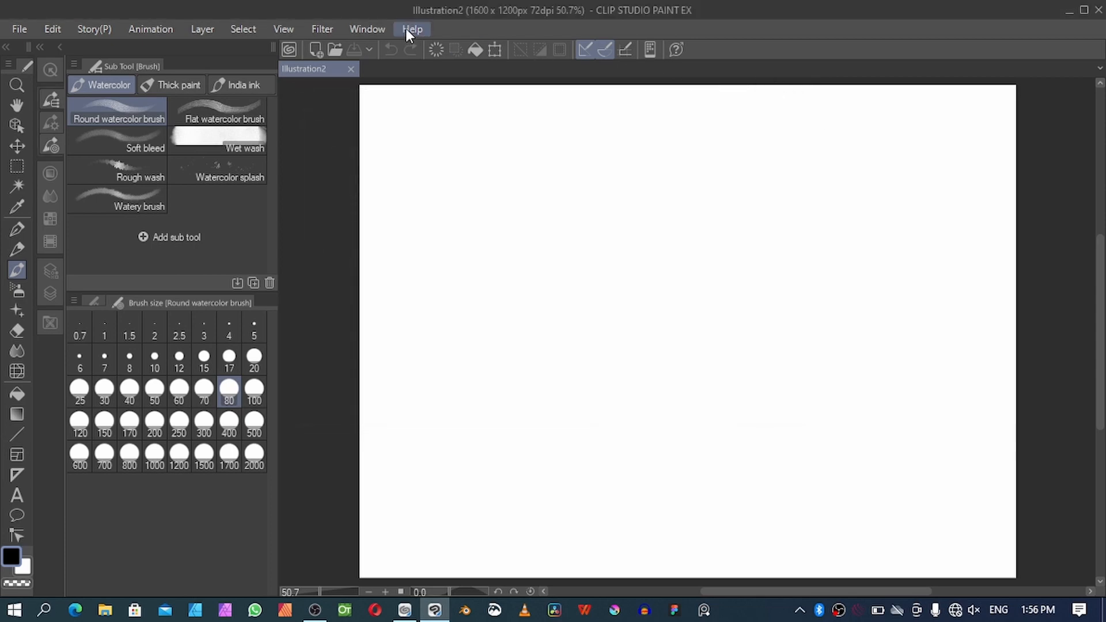
click(21, 29)
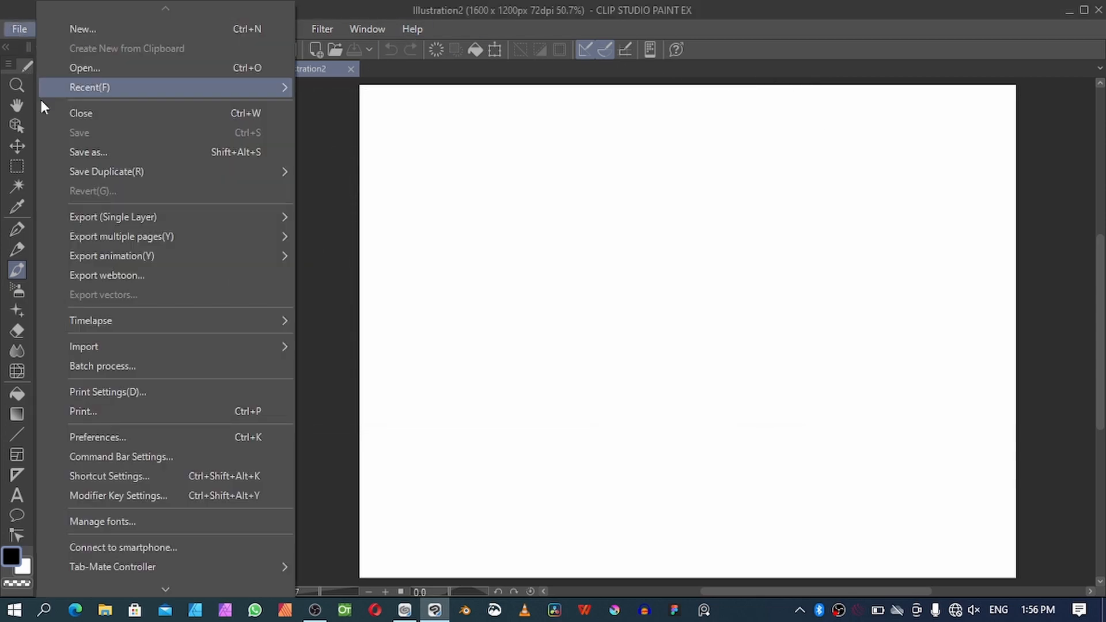
click(398, 199)
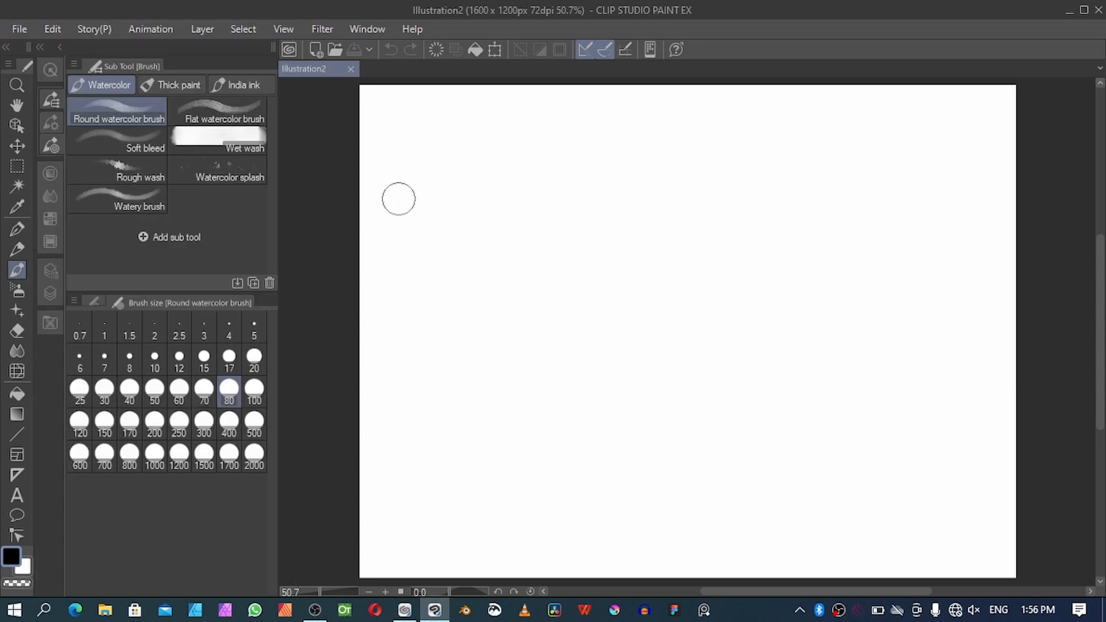